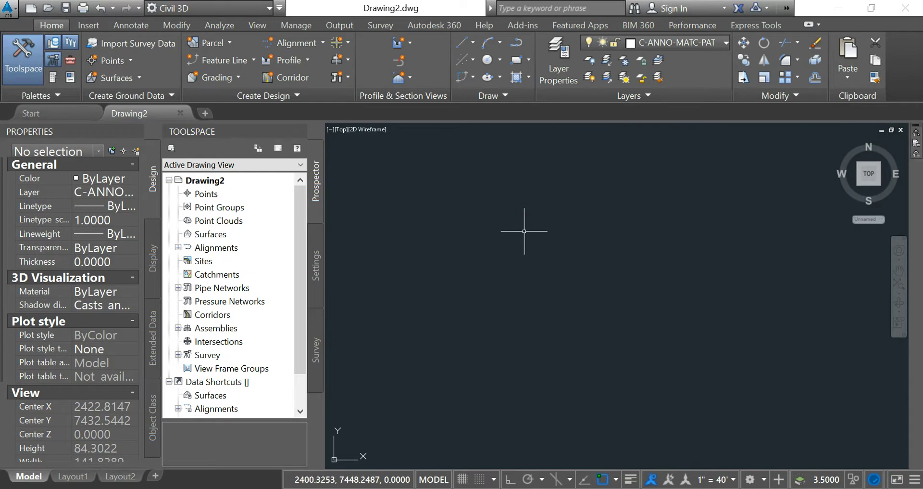
Step: Switch to the video.txt notes in Notepad and read the instruction about loading the CSV coordinate file
{"action": "left_click", "coordinate": [579, 246]}
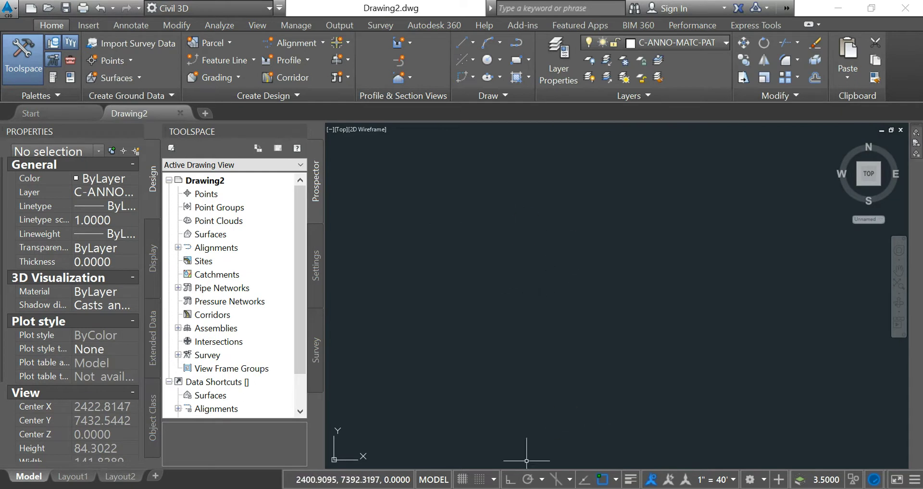
{"action": "key", "text": "alt+Tab"}
{"action": "left_click_drag", "start_coordinate": [461, 229], "coordinate": [763, 228]}
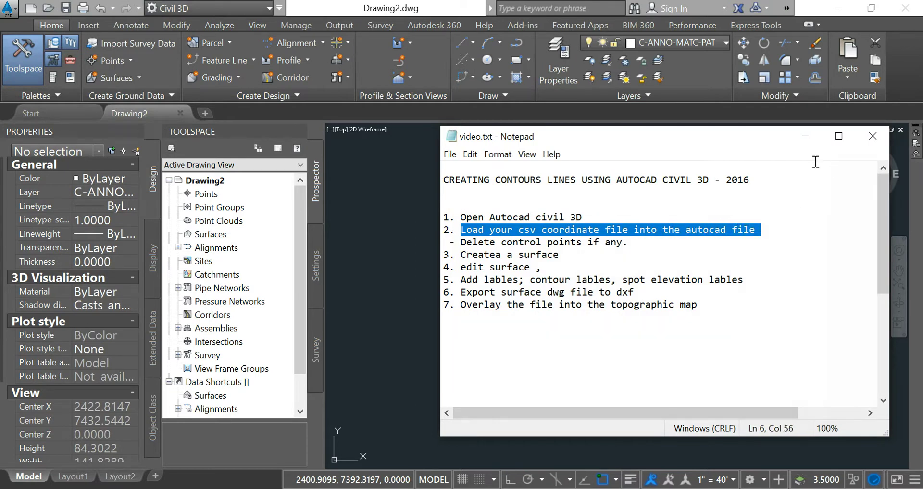
{"action": "left_click", "coordinate": [807, 137]}
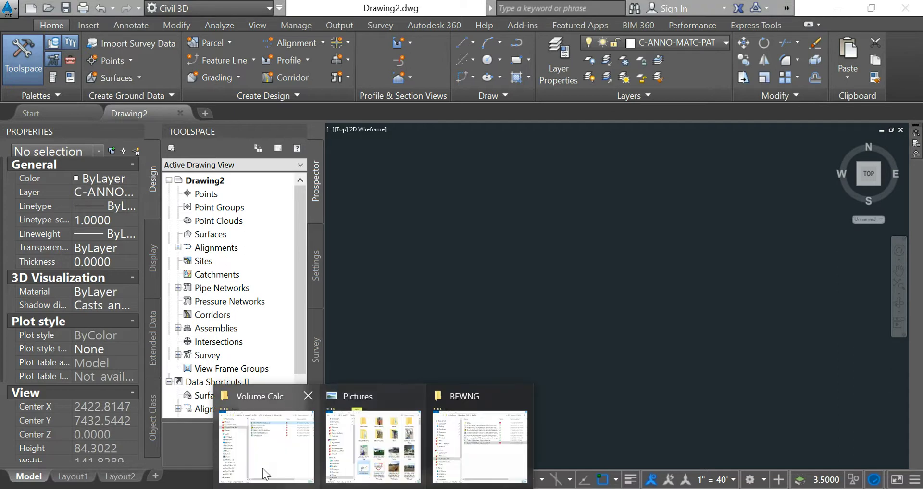
Step: View the coordinates in BPC UPDATED volume.csv from the Volume Calc folder in Excel, and close the file
{"action": "left_click", "coordinate": [262, 461]}
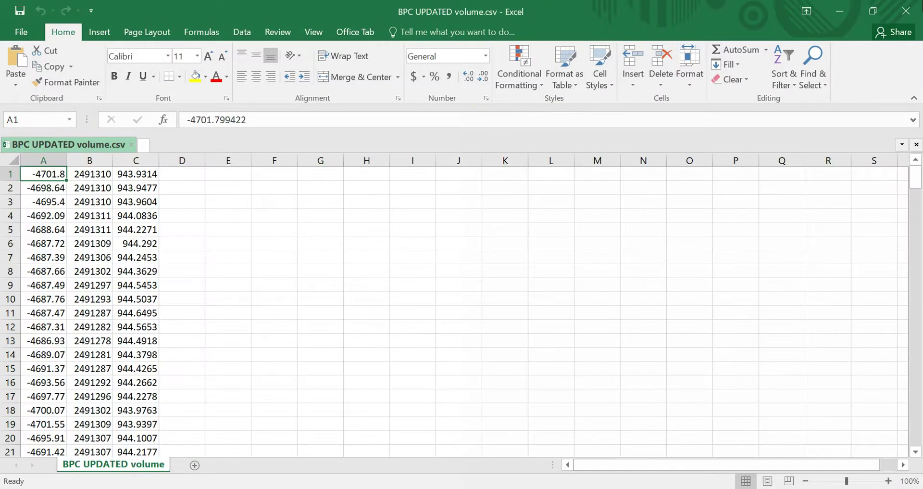
{"action": "left_click", "coordinate": [911, 14]}
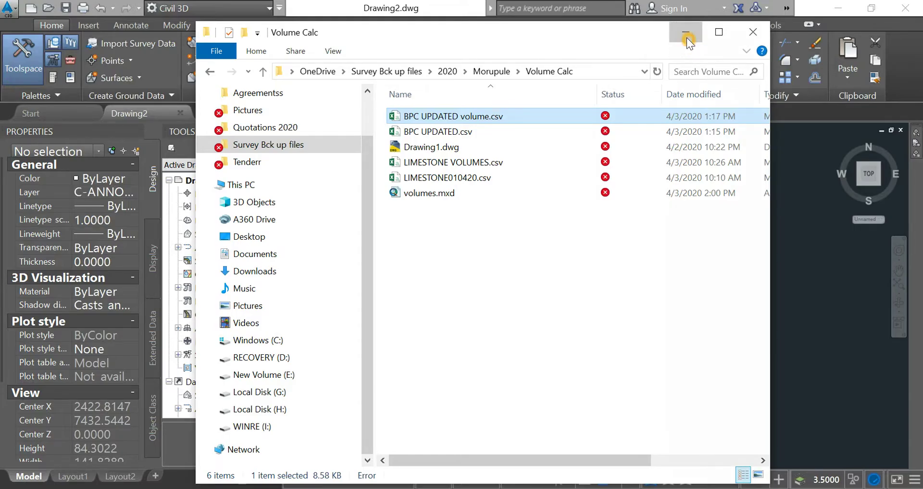
{"action": "left_click", "coordinate": [687, 33]}
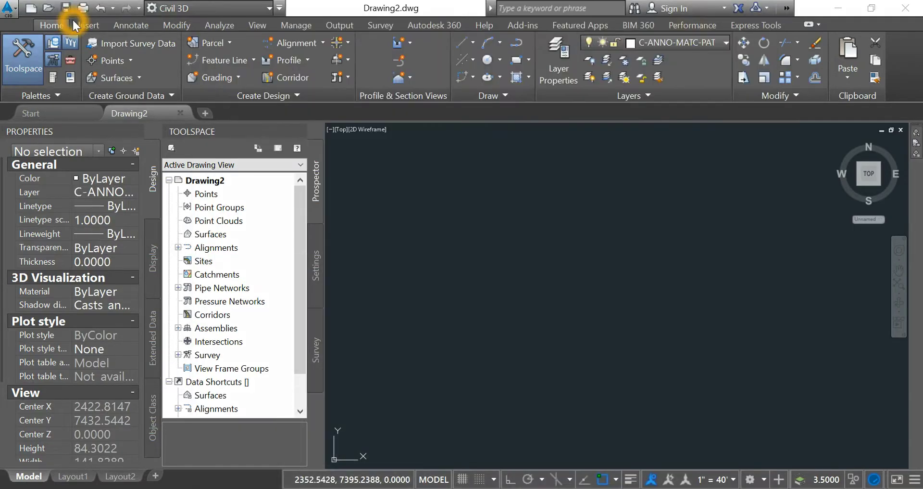
Step: Start the Import Points command from the point creation tools and open the source file selection
{"action": "left_click", "coordinate": [111, 56]}
{"action": "left_click", "coordinate": [150, 83]}
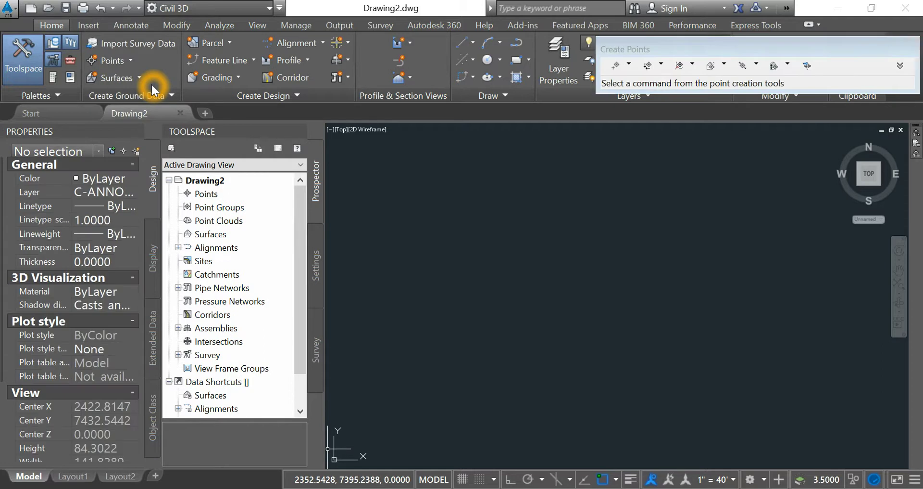
{"action": "left_click", "coordinate": [804, 65]}
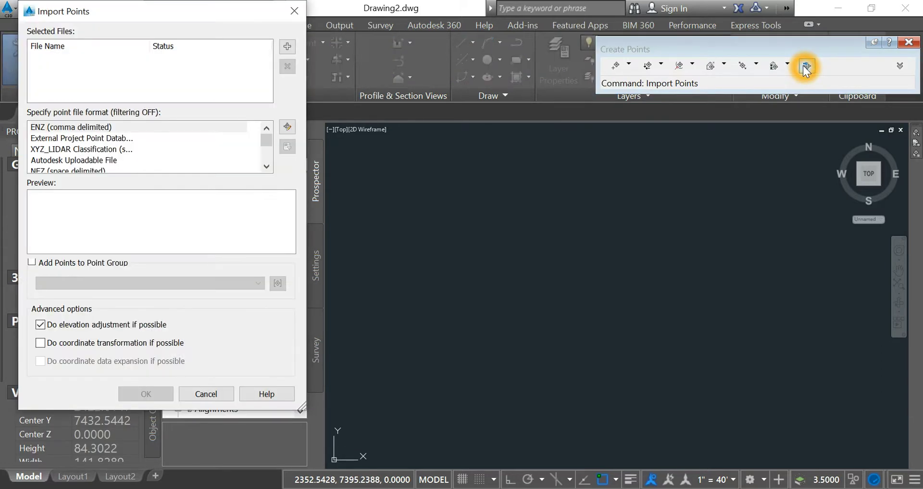
{"action": "left_click", "coordinate": [288, 46]}
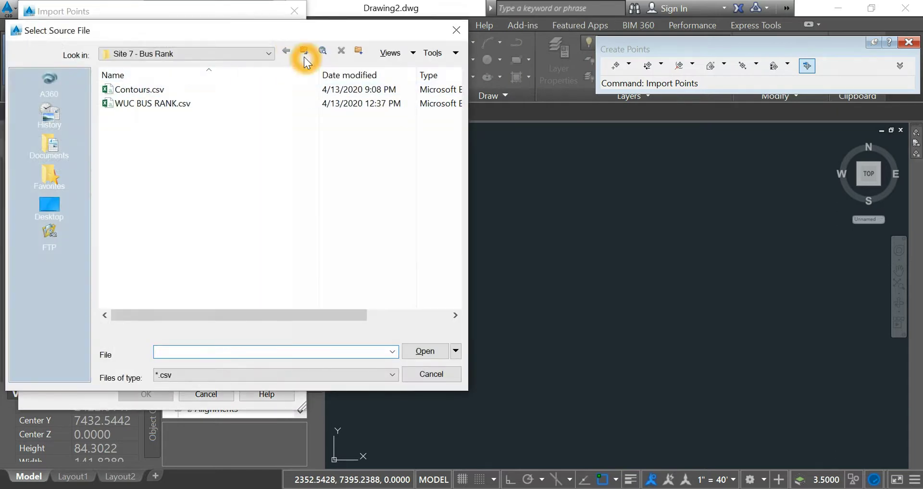
Step: Check the folder path of the Volume Calc folder in File Explorer to locate the coordinate file
{"action": "left_click", "coordinate": [268, 54]}
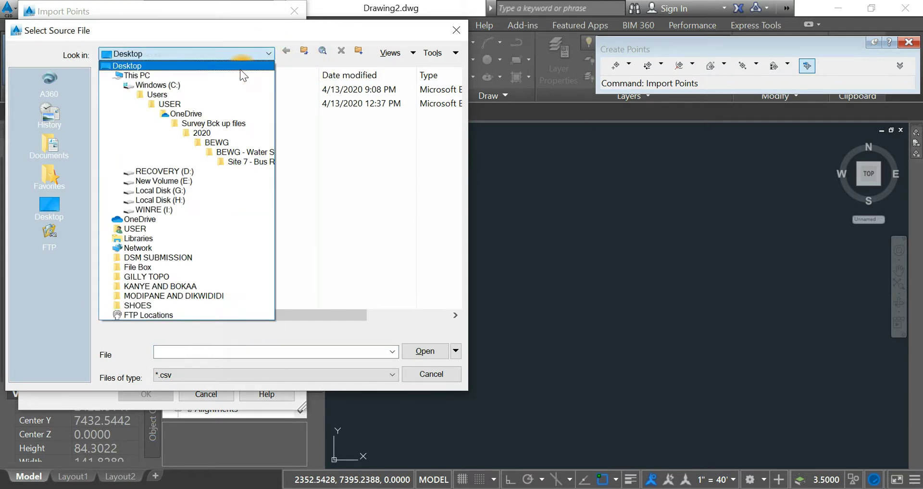
{"action": "mouse_move", "coordinate": [373, 487]}
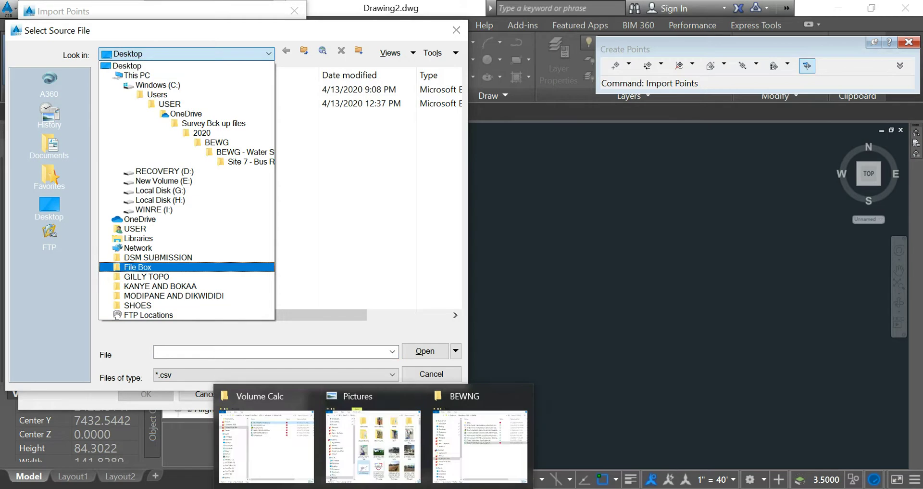
{"action": "left_click", "coordinate": [287, 465]}
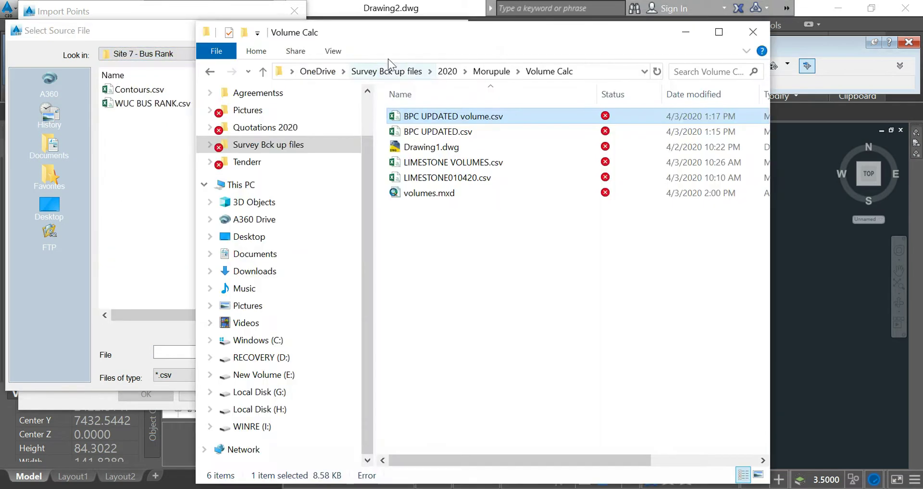
{"action": "left_click", "coordinate": [686, 35]}
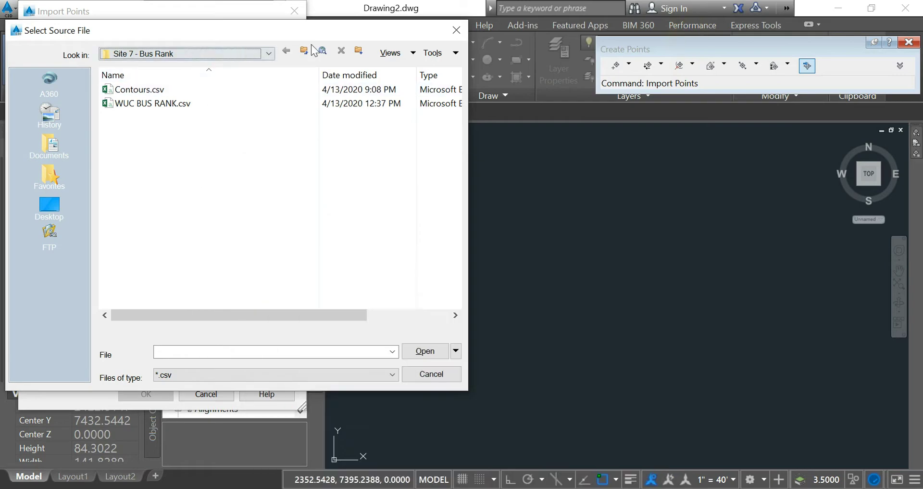
Step: Add BPC UPDATED volume.csv from the 2020, Morupule, Volume Calc folder as the source file for the point import
{"action": "left_click", "coordinate": [304, 51]}
{"action": "left_click", "coordinate": [304, 51]}
{"action": "left_click", "coordinate": [304, 51]}
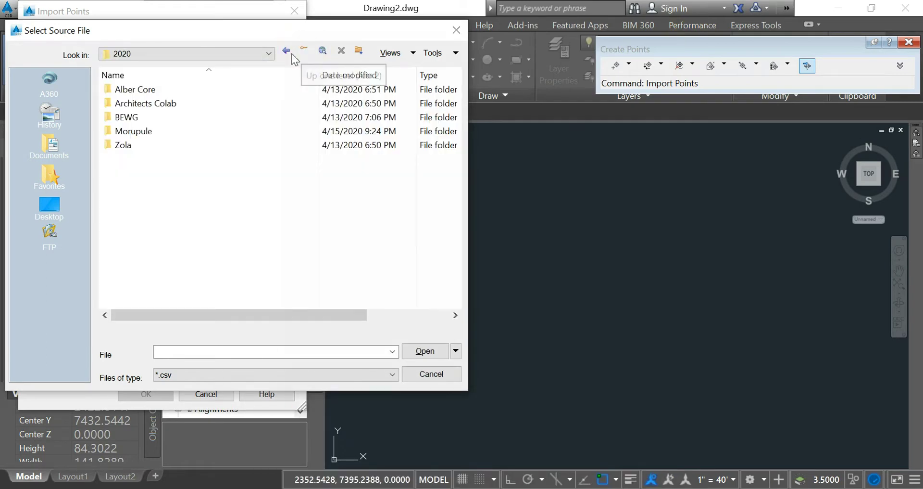
{"action": "left_click", "coordinate": [178, 131]}
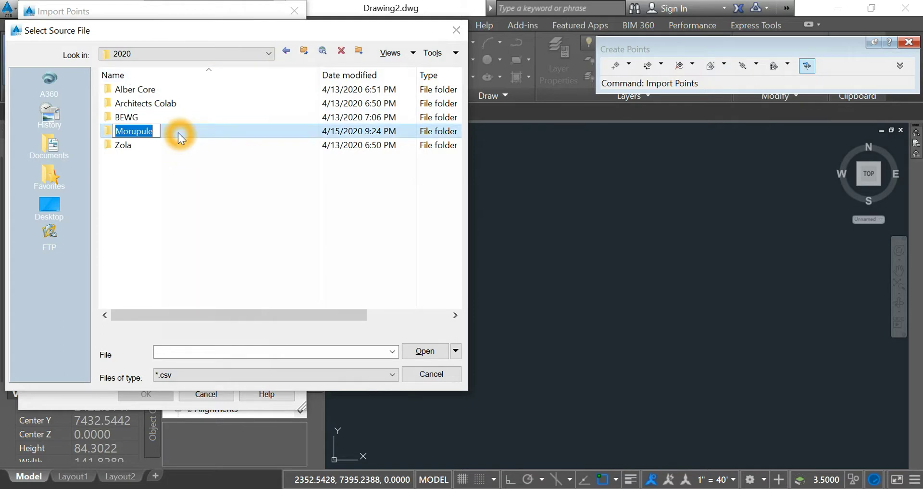
{"action": "double_click", "coordinate": [178, 132]}
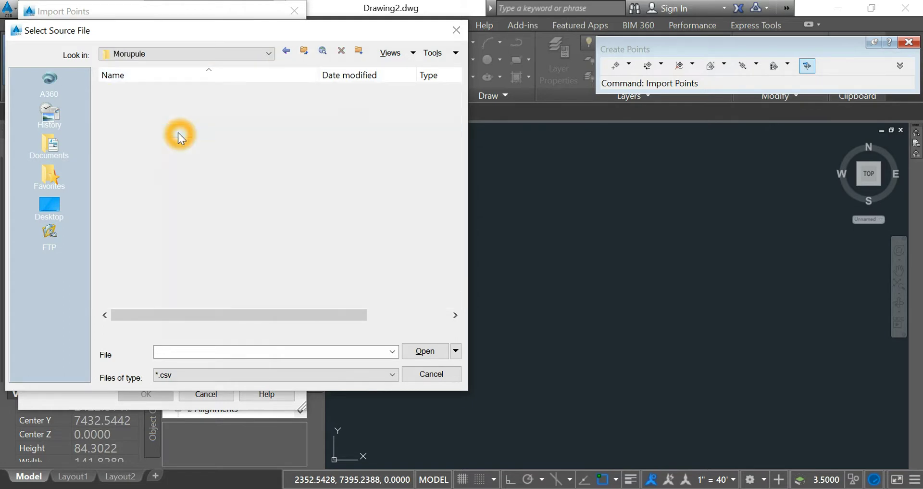
{"action": "double_click", "coordinate": [165, 117]}
{"action": "left_click", "coordinate": [186, 90]}
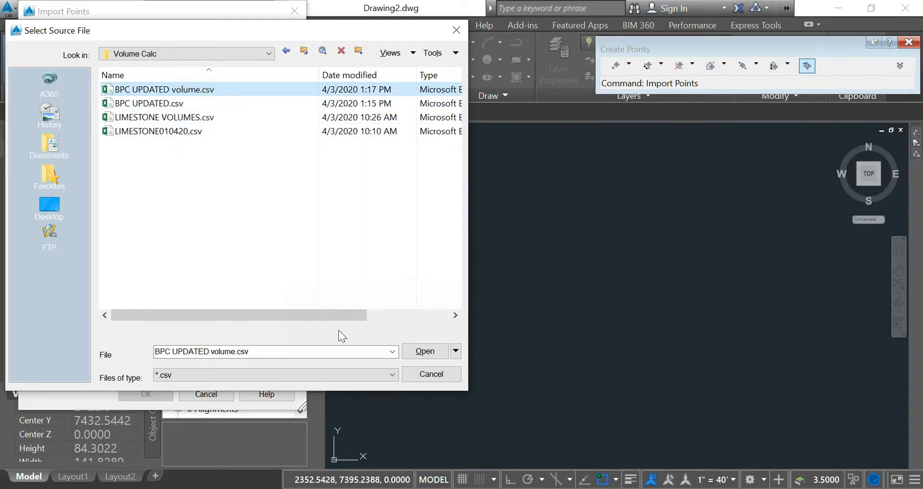
{"action": "left_click", "coordinate": [420, 352]}
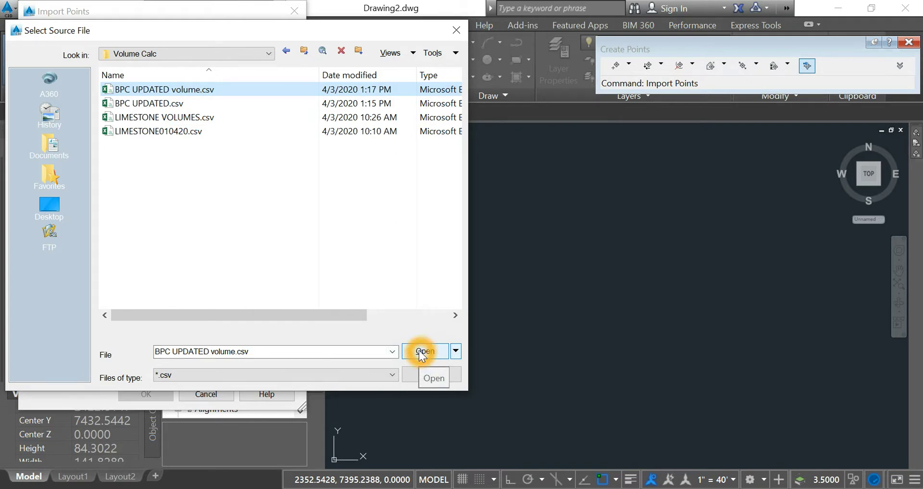
{"action": "left_click", "coordinate": [420, 352]}
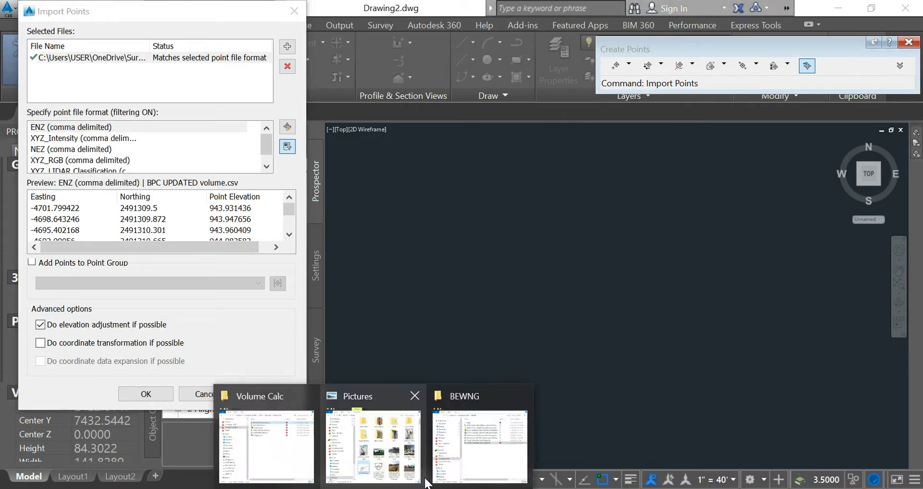
Step: Import the points from the file using the ENZ (comma delimited) point file format
{"action": "left_click", "coordinate": [271, 459]}
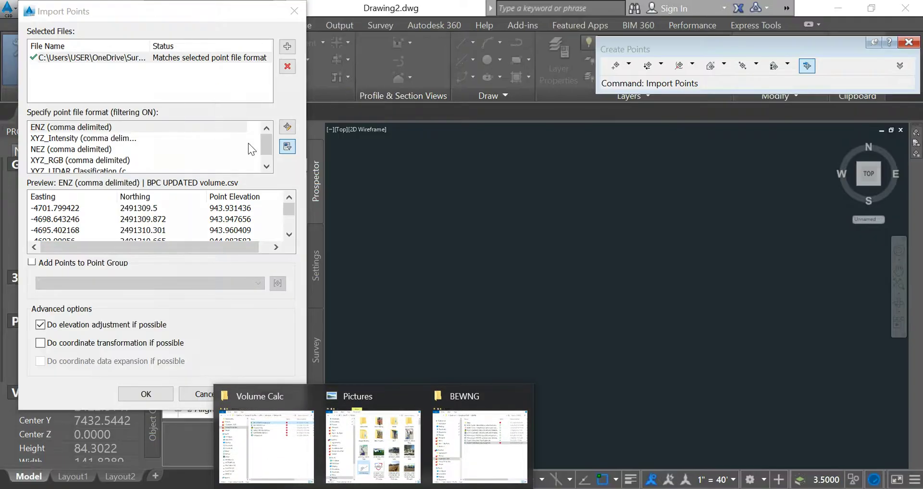
{"action": "left_click", "coordinate": [104, 127]}
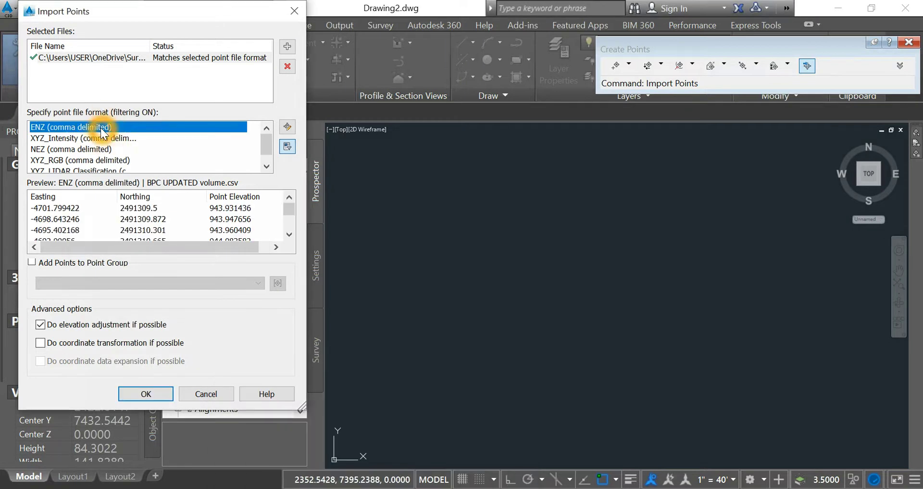
{"action": "left_click", "coordinate": [32, 264]}
{"action": "left_click", "coordinate": [144, 395]}
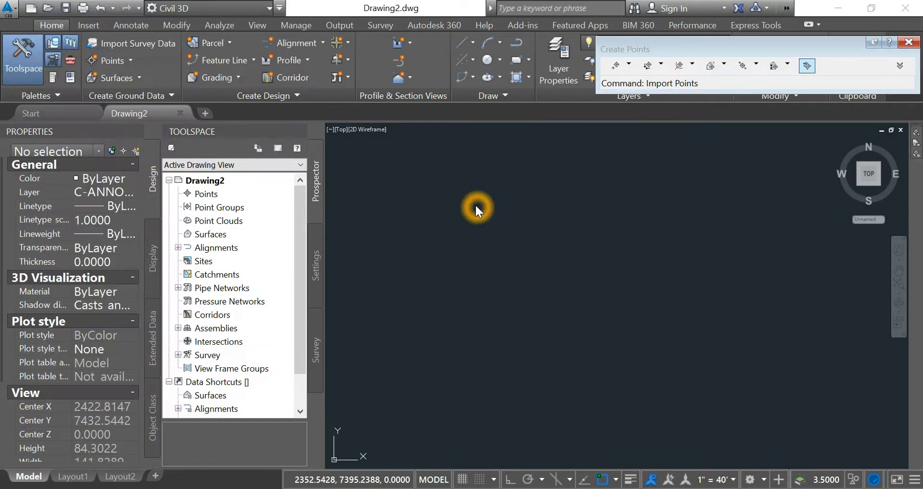
Step: Zoom to the extents of the imported survey points
{"action": "left_click", "coordinate": [508, 283]}
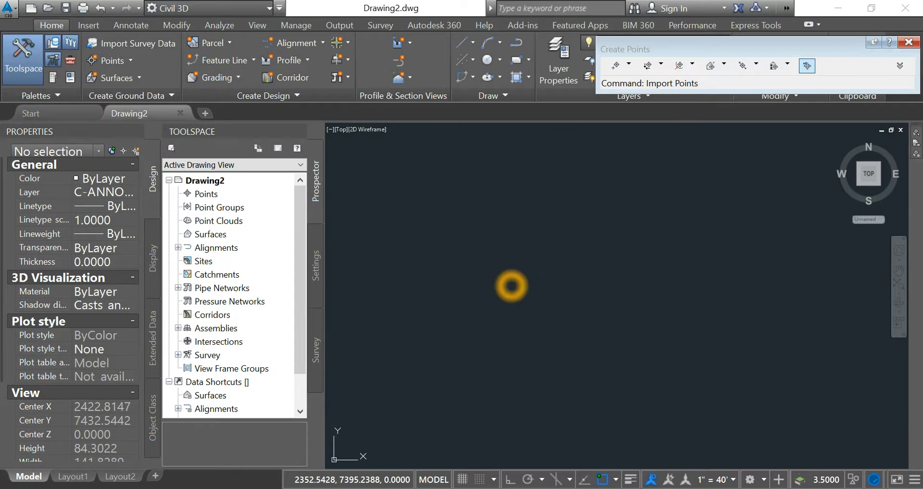
{"action": "right_click", "coordinate": [510, 284]}
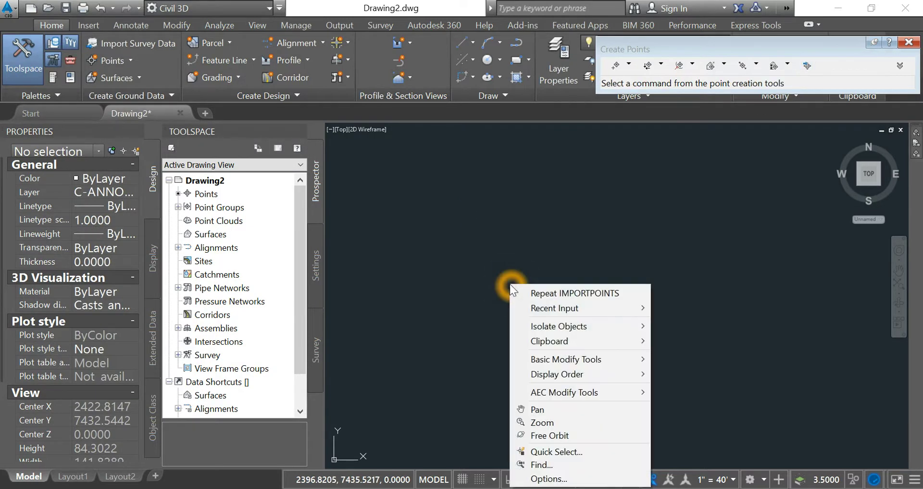
{"action": "left_click", "coordinate": [542, 422]}
{"action": "right_click", "coordinate": [541, 294]}
{"action": "left_click", "coordinate": [581, 402]}
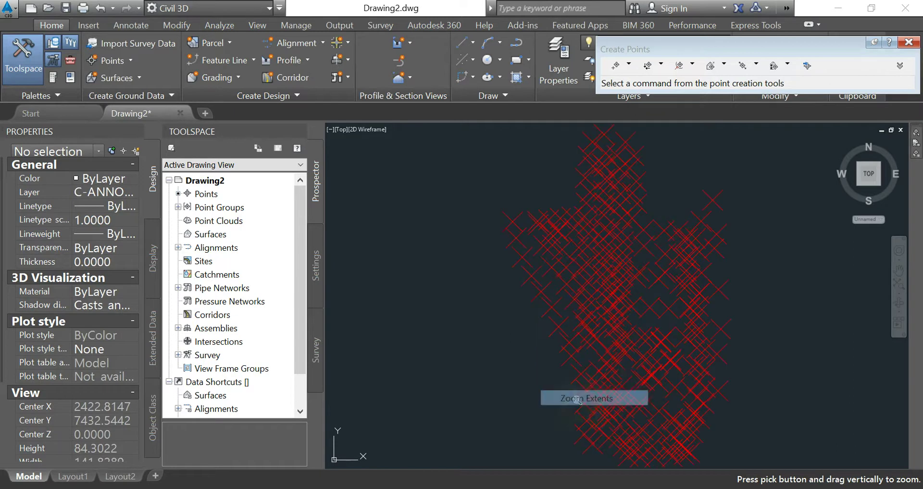
{"action": "left_click", "coordinate": [598, 320]}
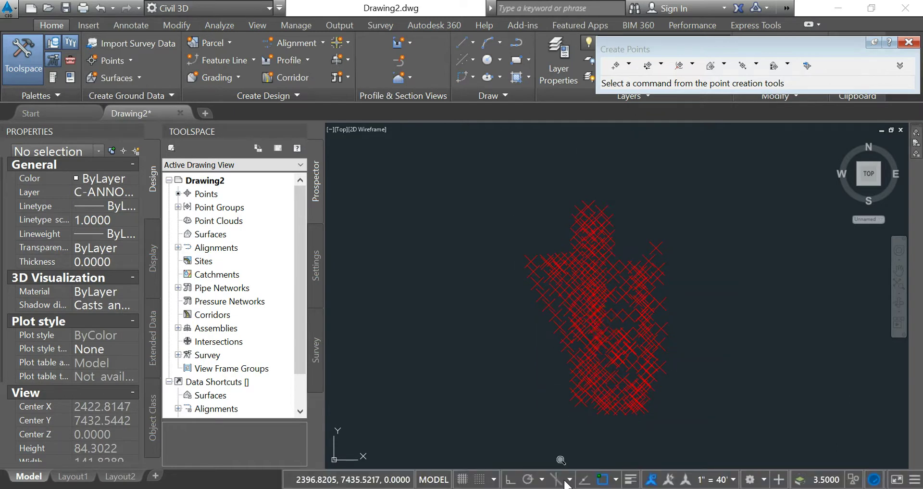
Step: Read the instruction about deleting control points in the video.txt notes in Notepad
{"action": "mouse_move", "coordinate": [505, 486]}
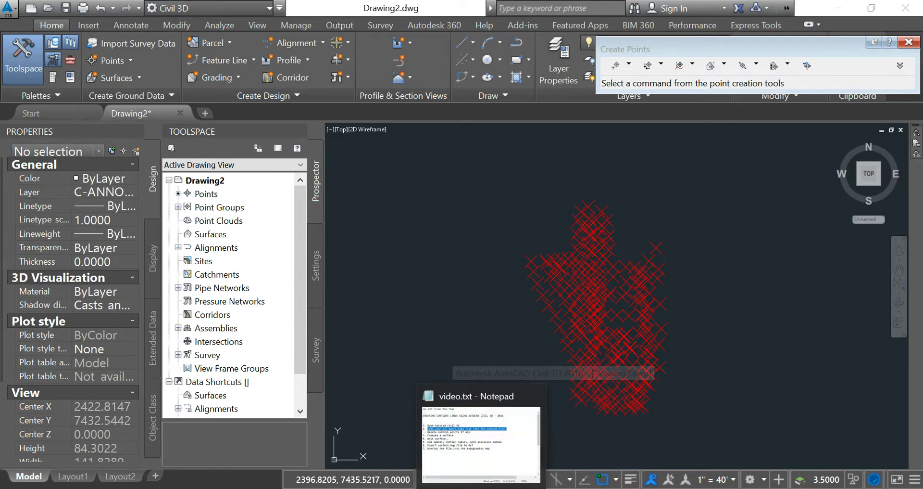
{"action": "left_click", "coordinate": [506, 487]}
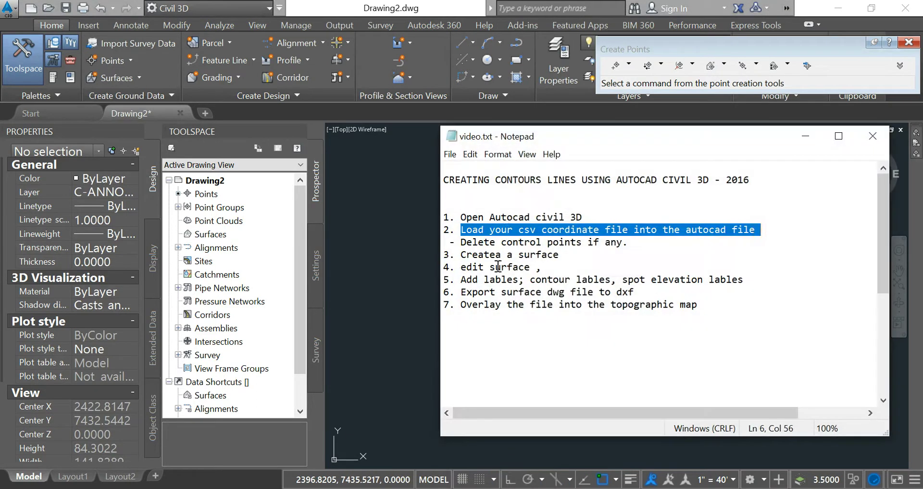
{"action": "double_click", "coordinate": [465, 242]}
{"action": "left_click_drag", "start_coordinate": [504, 240], "coordinate": [624, 242]}
{"action": "left_click", "coordinate": [810, 136]}
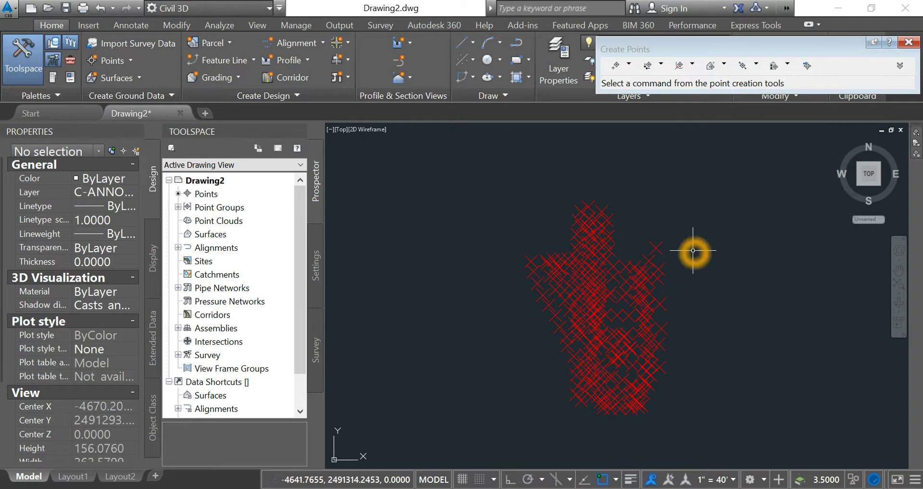
Step: Select the outlying COGO point at the upper-right tip of the imported point cluster
{"action": "left_click", "coordinate": [673, 254]}
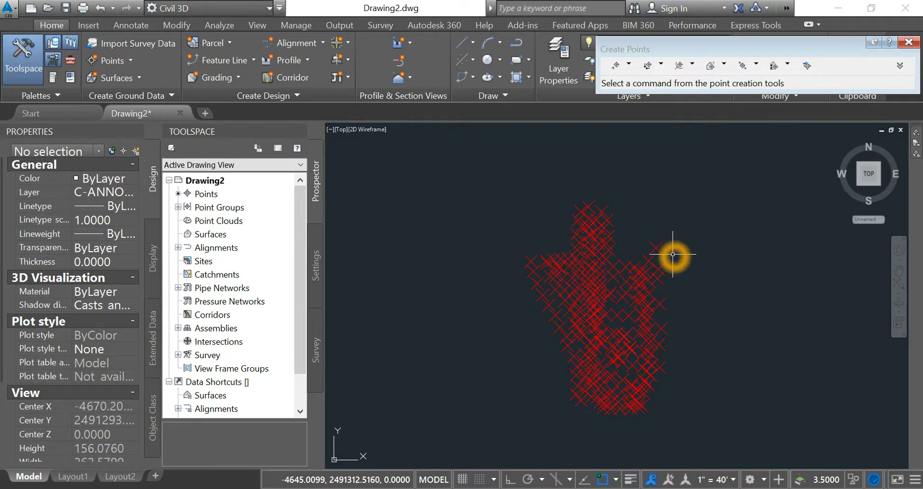
{"action": "left_click", "coordinate": [668, 250]}
{"action": "left_click", "coordinate": [644, 222]}
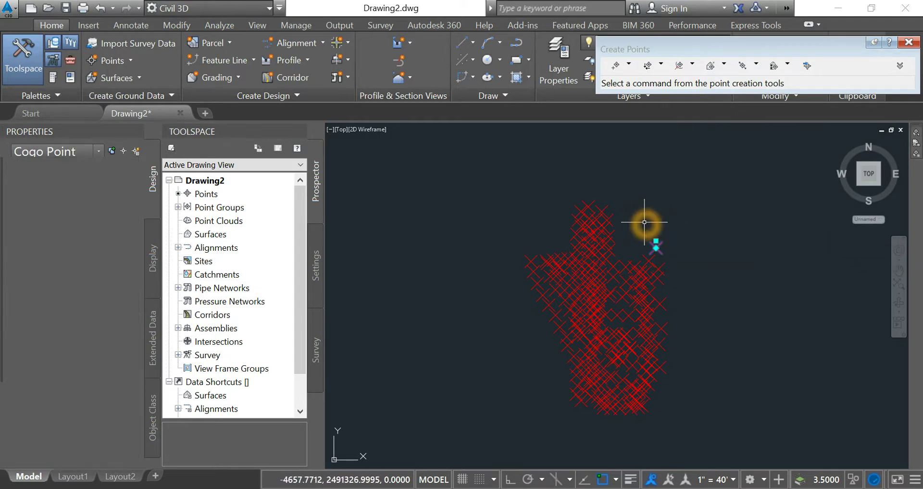
{"action": "left_click", "coordinate": [675, 270]}
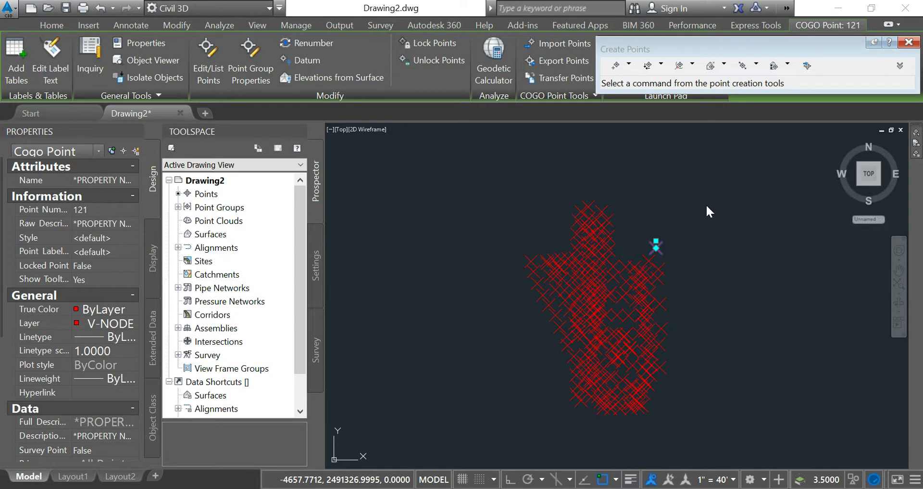
{"action": "left_click", "coordinate": [656, 246]}
{"action": "left_click", "coordinate": [807, 449]}
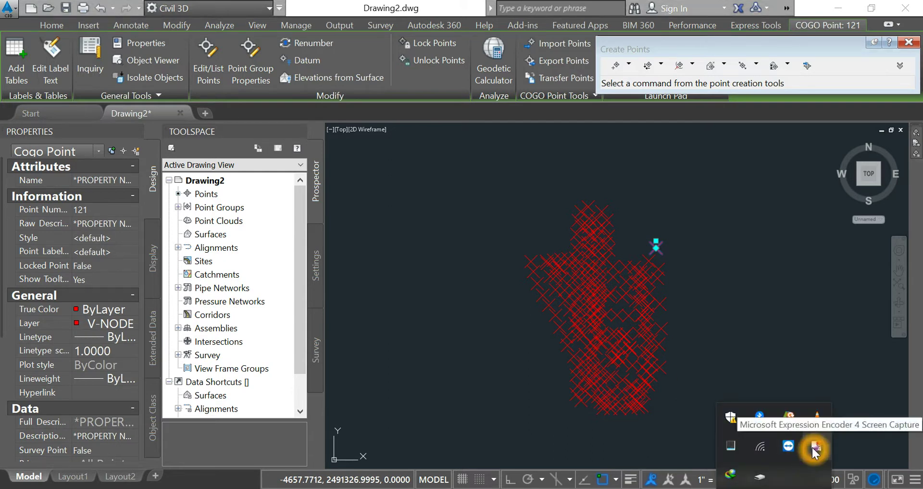
{"action": "right_click", "coordinate": [811, 446]}
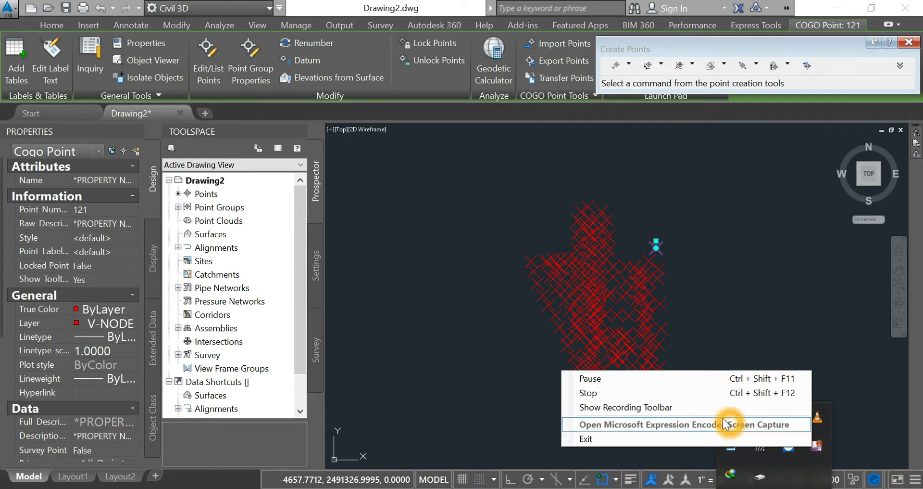
{"action": "left_click", "coordinate": [706, 380]}
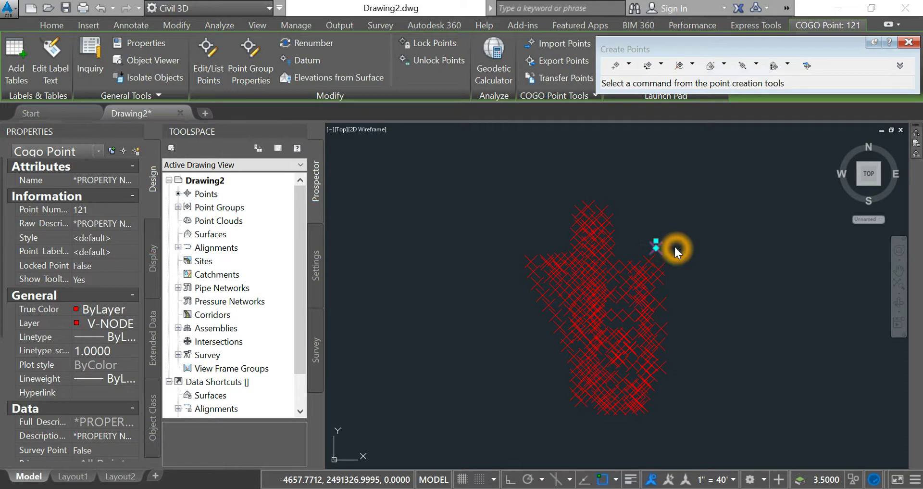
Step: Delete the selected outlying control point at the upper-right tip of the point cluster
{"action": "key", "text": "Escape"}
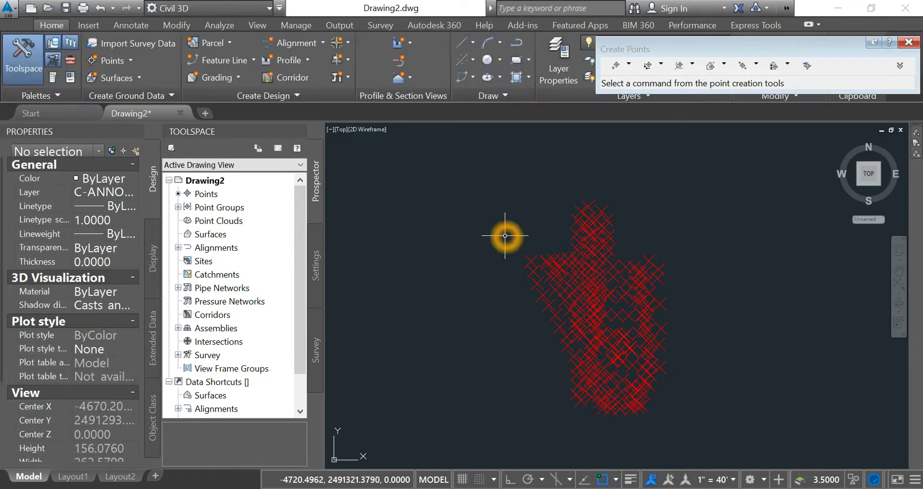
Step: Switch to the video.txt notes in Notepad, correct "Createa a surface" to "Create a surface", and return to the drawing
{"action": "left_click", "coordinate": [522, 488]}
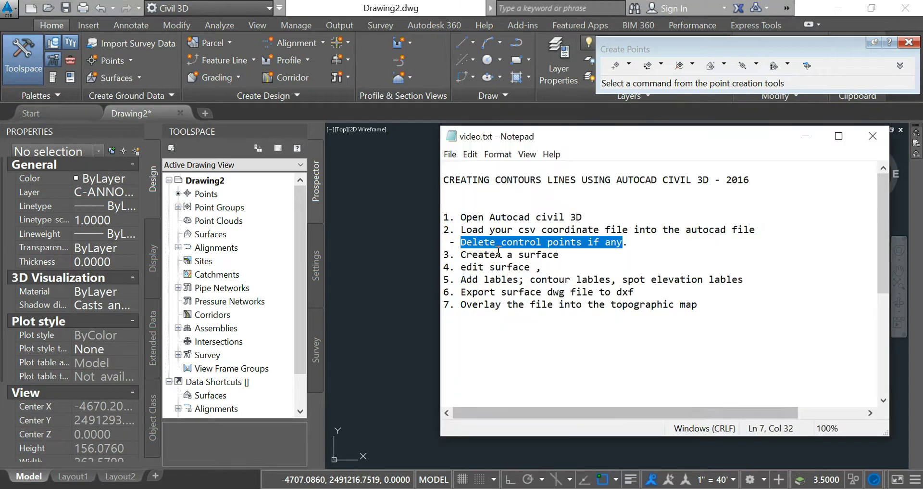
{"action": "left_click_drag", "start_coordinate": [565, 254], "coordinate": [460, 255]}
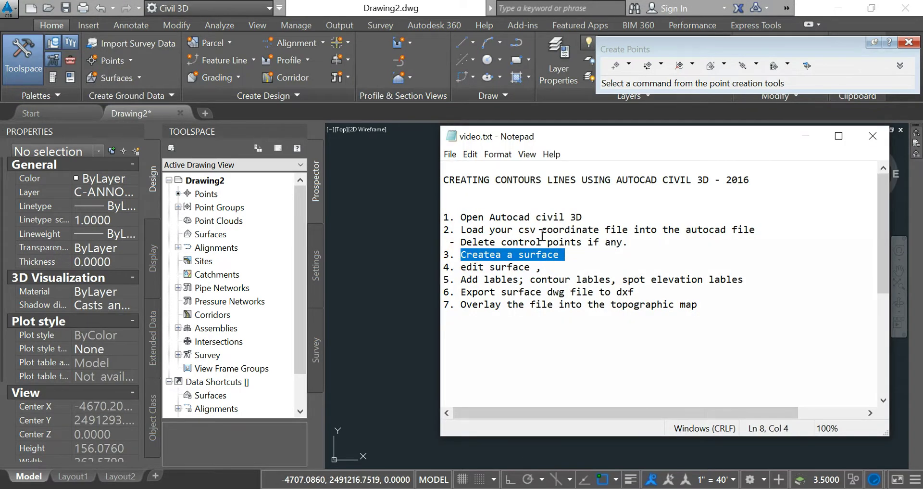
{"action": "left_click", "coordinate": [500, 255]}
{"action": "key", "text": "BackSpace"}
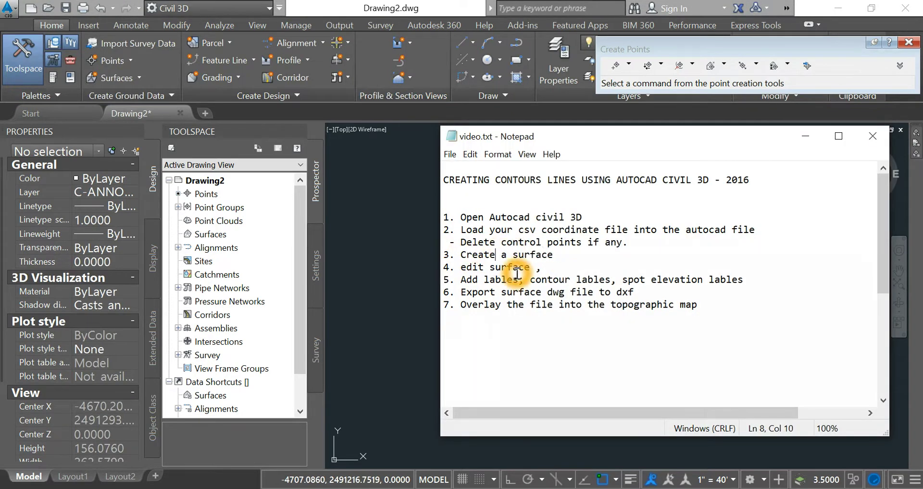
{"action": "double_click", "coordinate": [573, 279]}
{"action": "left_click", "coordinate": [807, 138]}
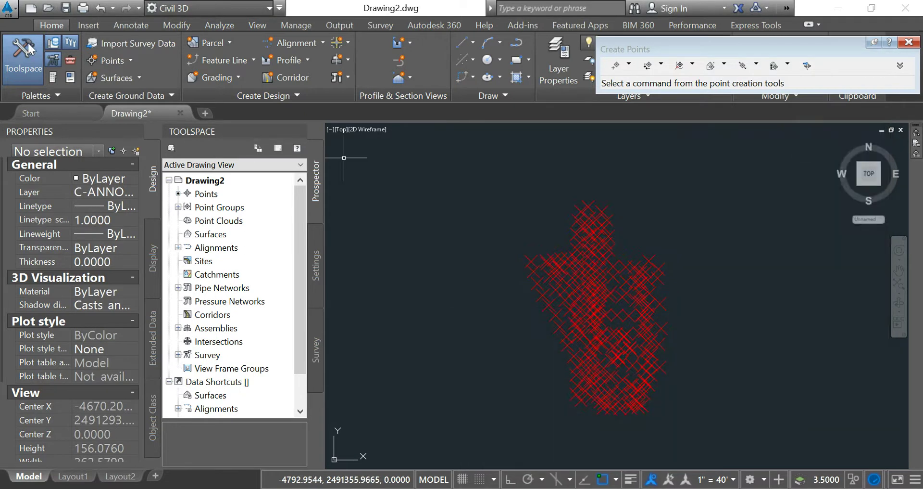
Step: Start creating a new TIN surface for the drawing and name it Morupule Mine
{"action": "left_click", "coordinate": [69, 59]}
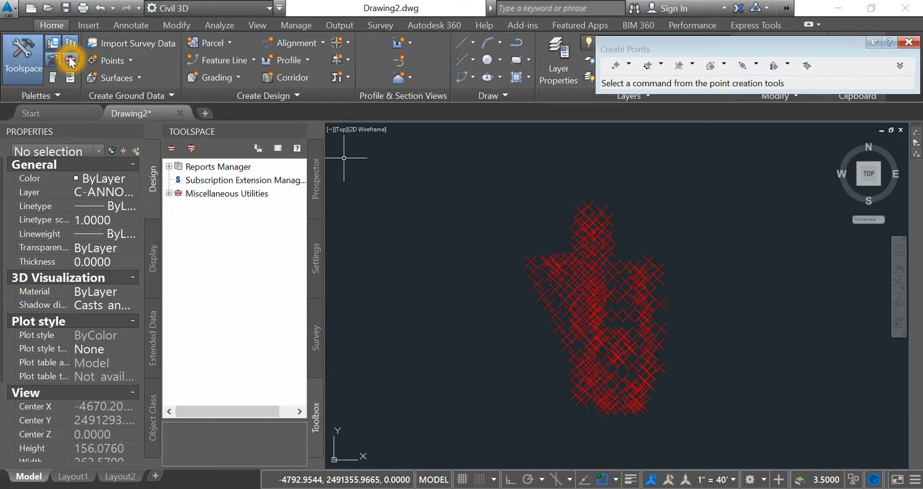
{"action": "left_click", "coordinate": [70, 62]}
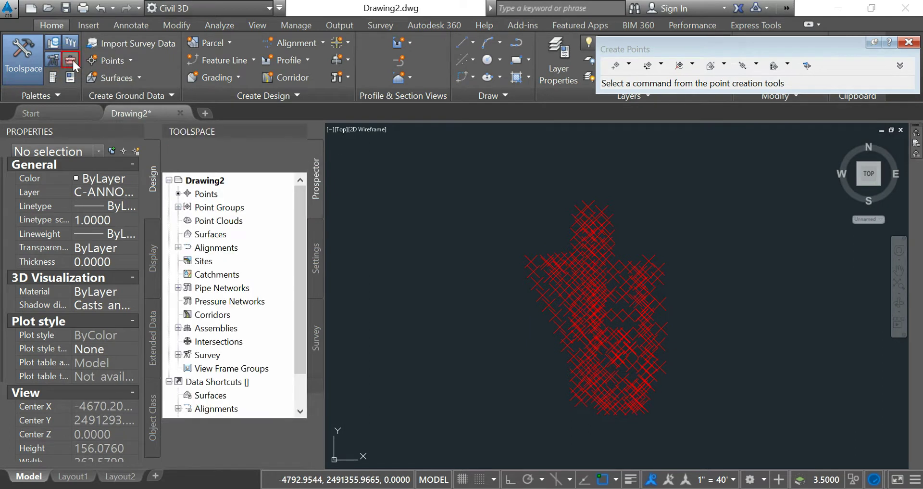
{"action": "right_click", "coordinate": [189, 235]}
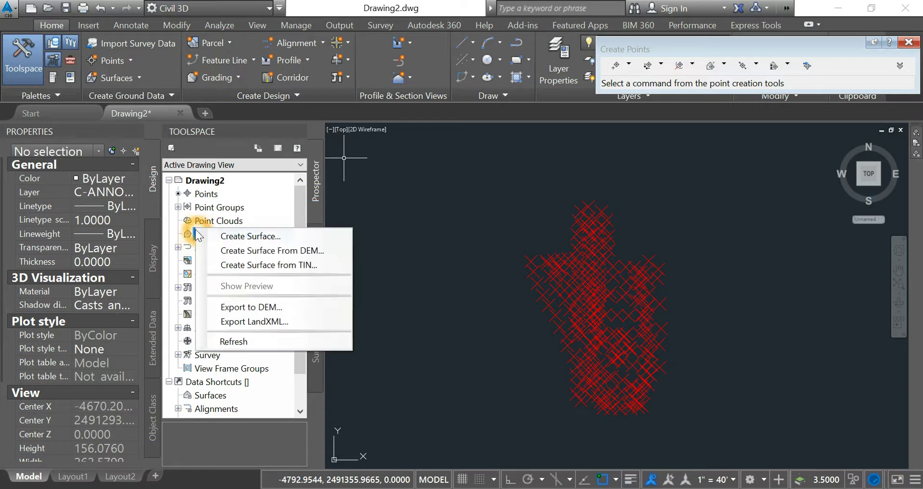
{"action": "left_click", "coordinate": [214, 237]}
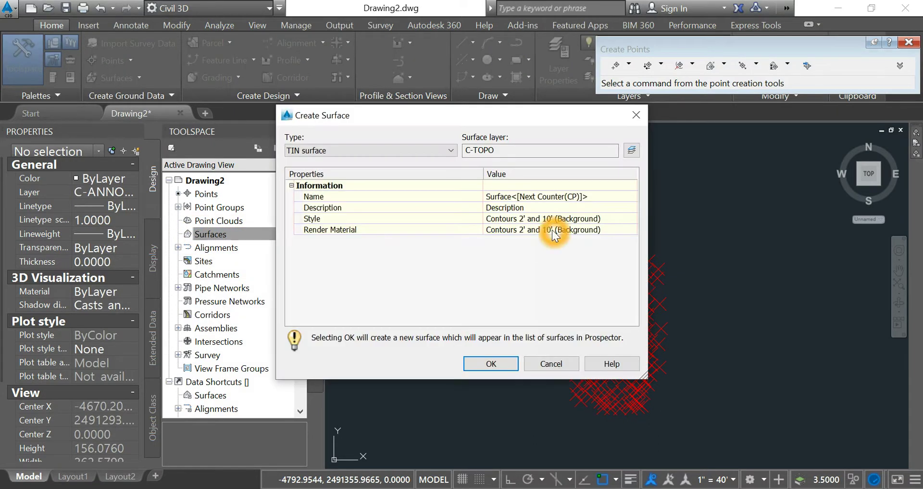
{"action": "left_click", "coordinate": [557, 196]}
{"action": "type", "text": "Morupu"}
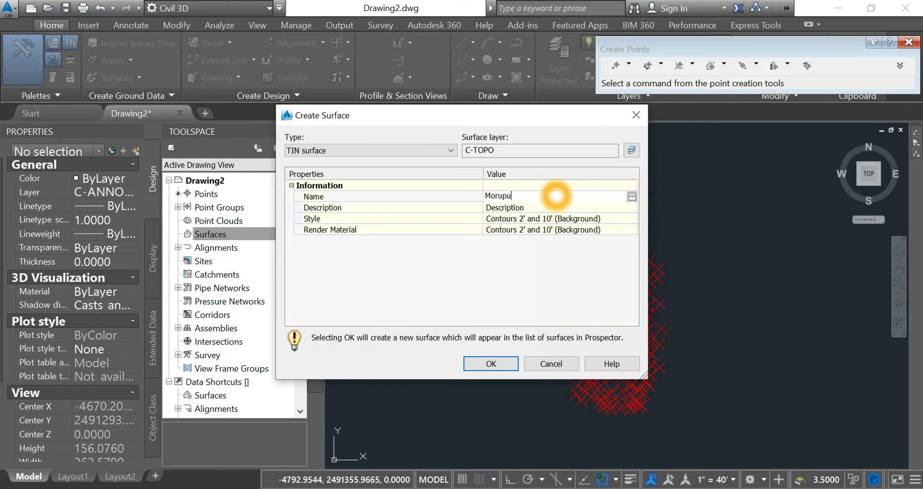
{"action": "type", "text": "le Mine"}
{"action": "key", "text": "Return"}
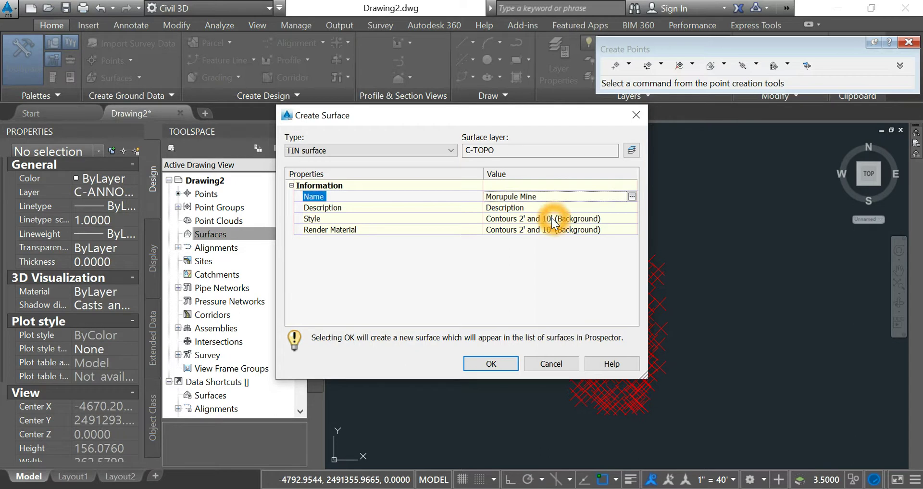
Step: Set the new surface's style to Contours 1' and 5' (Background) and create the surface
{"action": "left_click", "coordinate": [552, 220]}
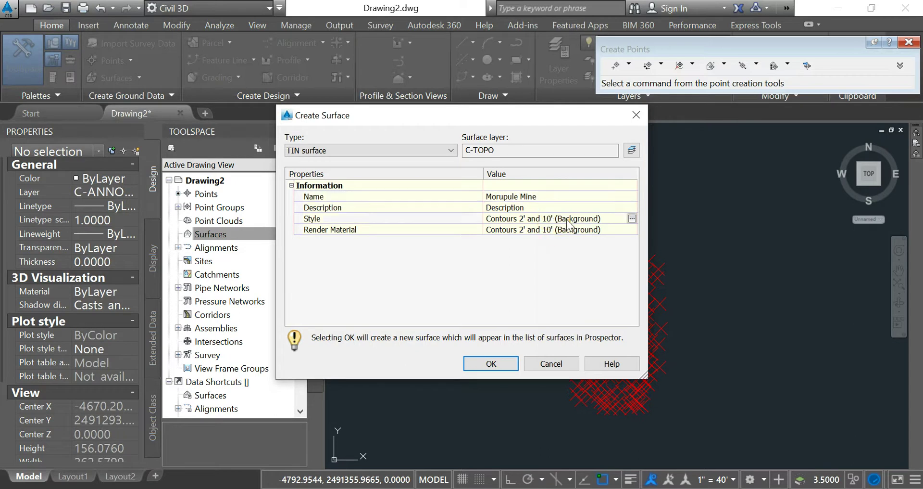
{"action": "left_click", "coordinate": [632, 220]}
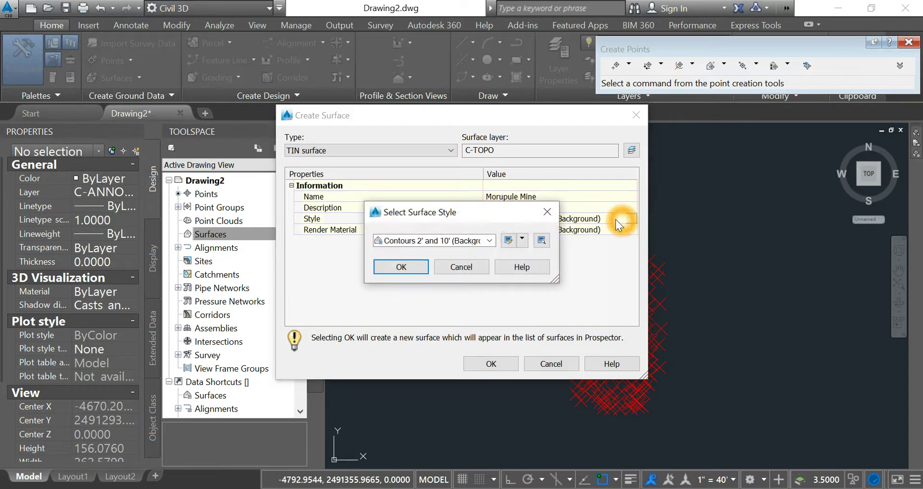
{"action": "left_click", "coordinate": [480, 242]}
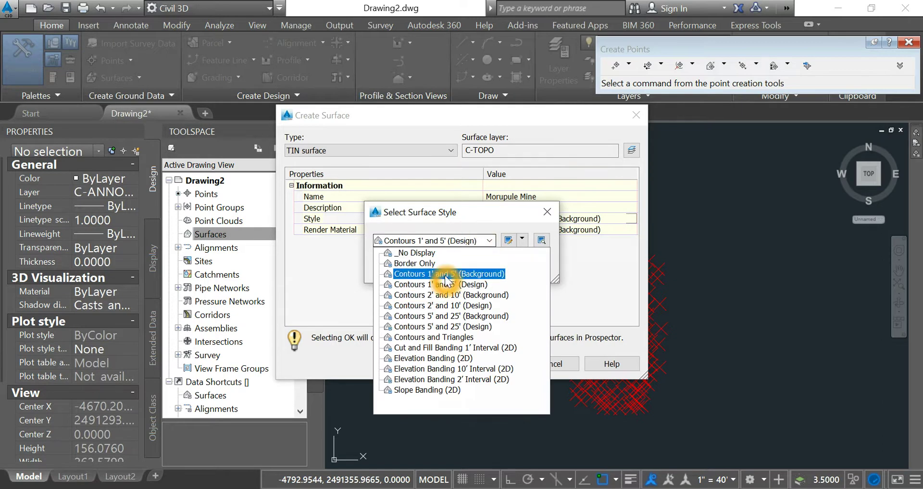
{"action": "left_click", "coordinate": [447, 274]}
{"action": "left_click", "coordinate": [394, 267]}
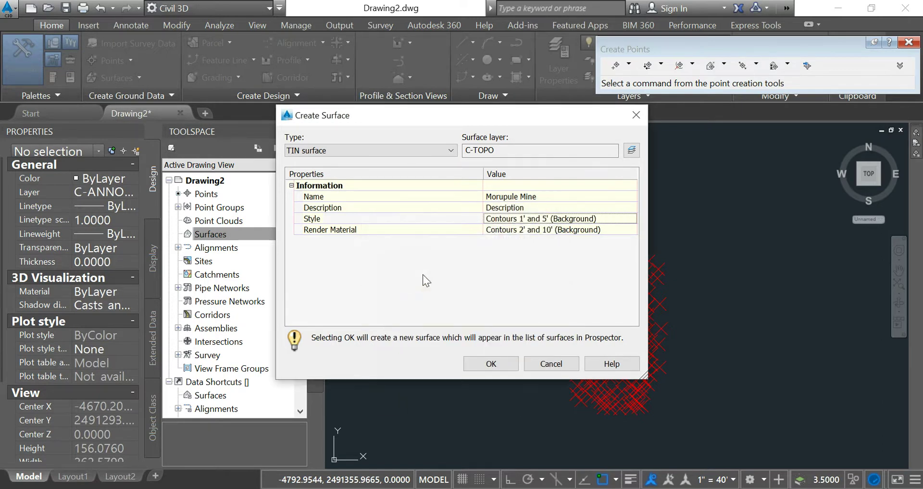
{"action": "left_click", "coordinate": [489, 365]}
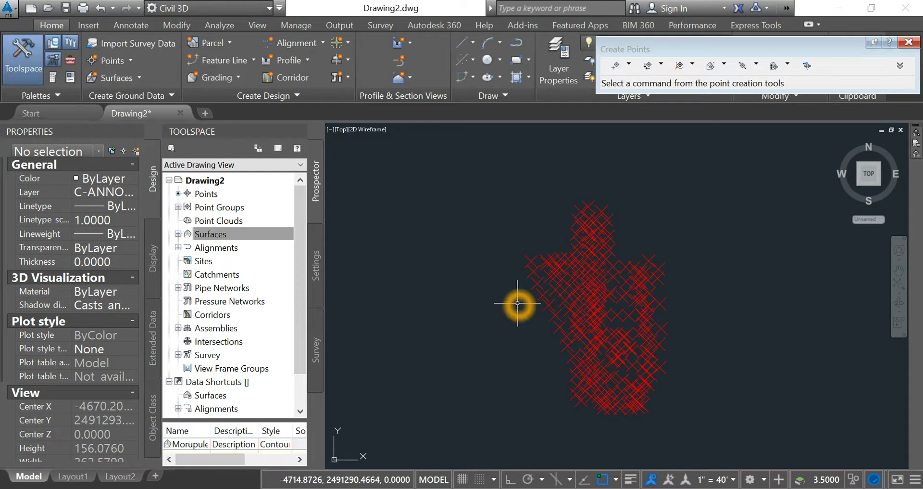
Step: Add the _All Points point group to the definition of the Morupule Mine surface
{"action": "left_click", "coordinate": [181, 236]}
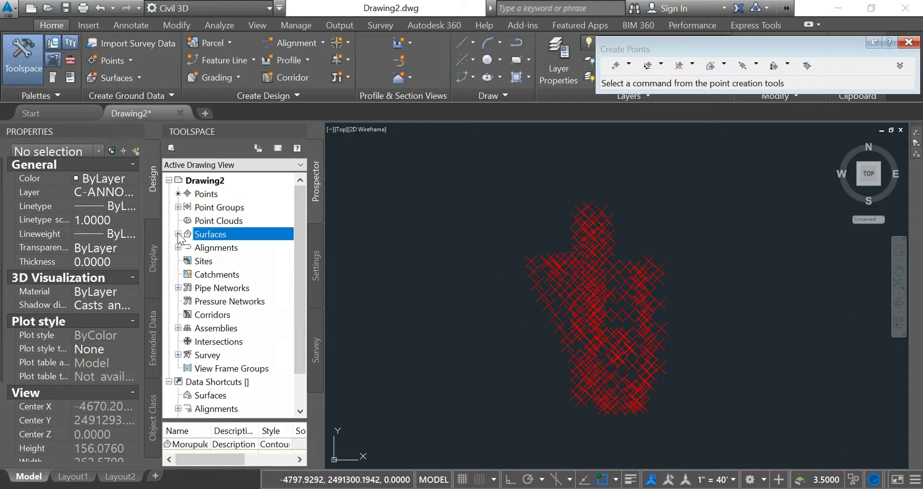
{"action": "left_click", "coordinate": [178, 233]}
{"action": "left_click", "coordinate": [187, 247]}
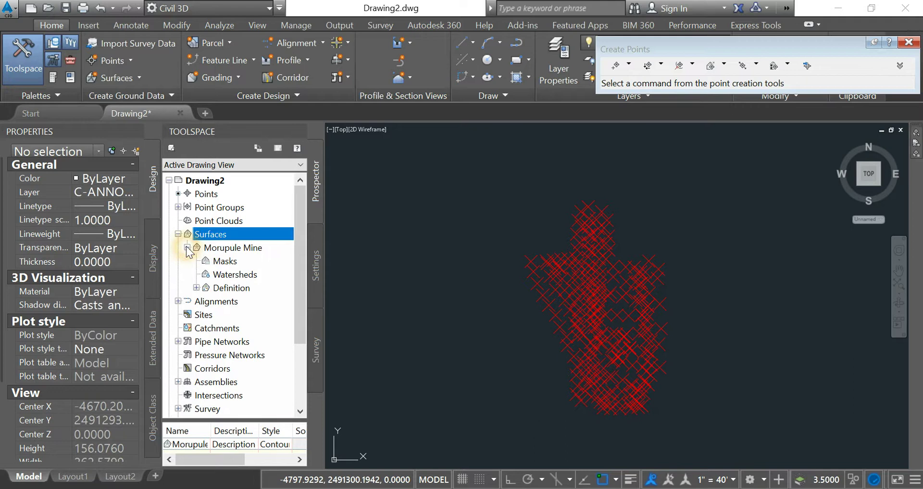
{"action": "left_click", "coordinate": [197, 288]}
{"action": "left_click", "coordinate": [196, 274]}
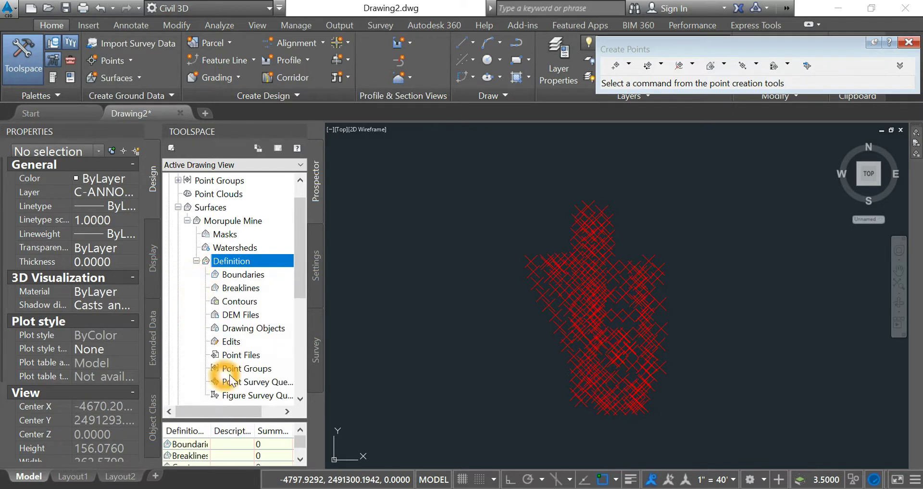
{"action": "right_click", "coordinate": [229, 369]}
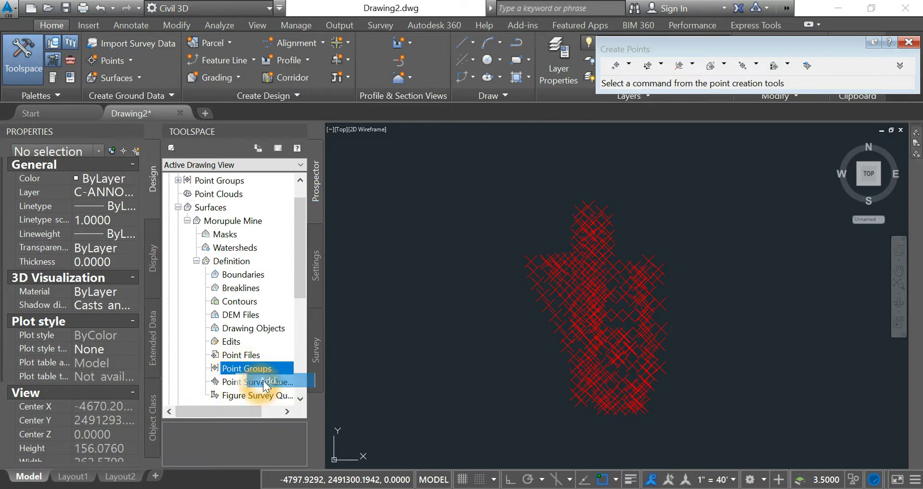
{"action": "left_click", "coordinate": [260, 384]}
{"action": "left_click", "coordinate": [188, 172]}
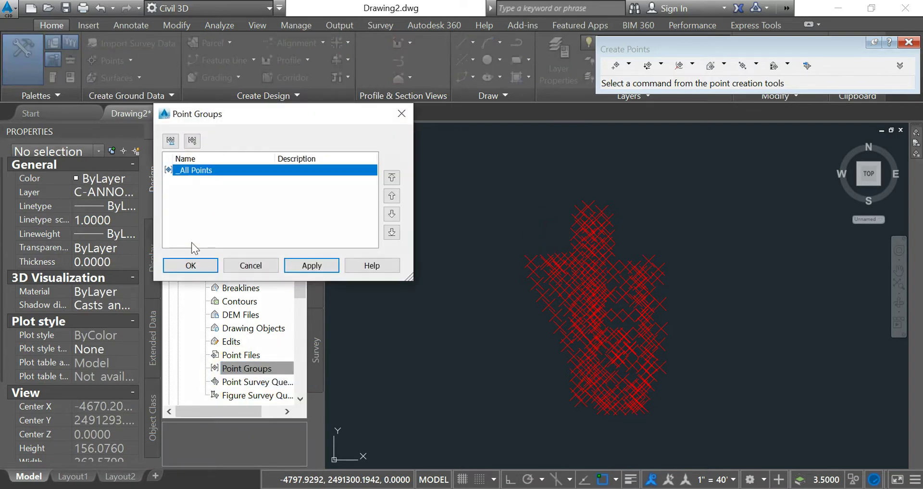
{"action": "left_click", "coordinate": [317, 266]}
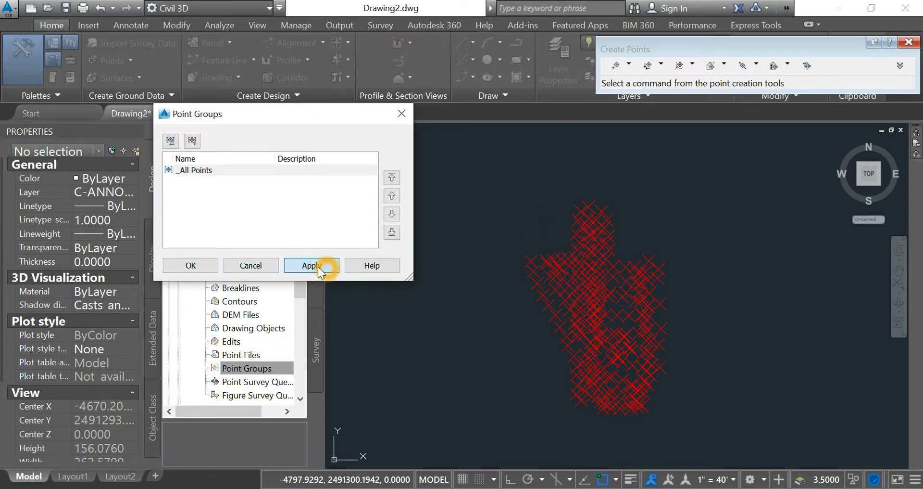
{"action": "left_click", "coordinate": [251, 265]}
{"action": "left_click", "coordinate": [390, 245]}
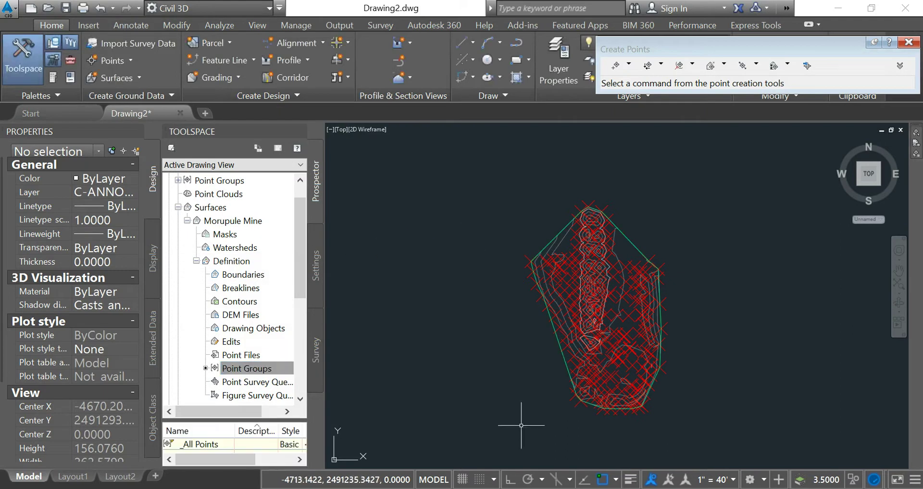
{"action": "left_click", "coordinate": [647, 345]}
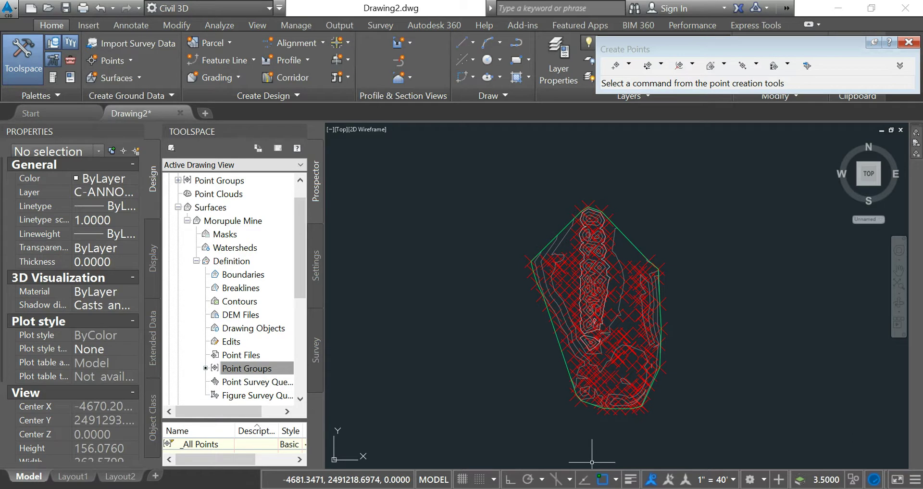
Step: Check the surface editing step in the video.txt notes in Notepad and return to the drawing
{"action": "mouse_move", "coordinate": [481, 487]}
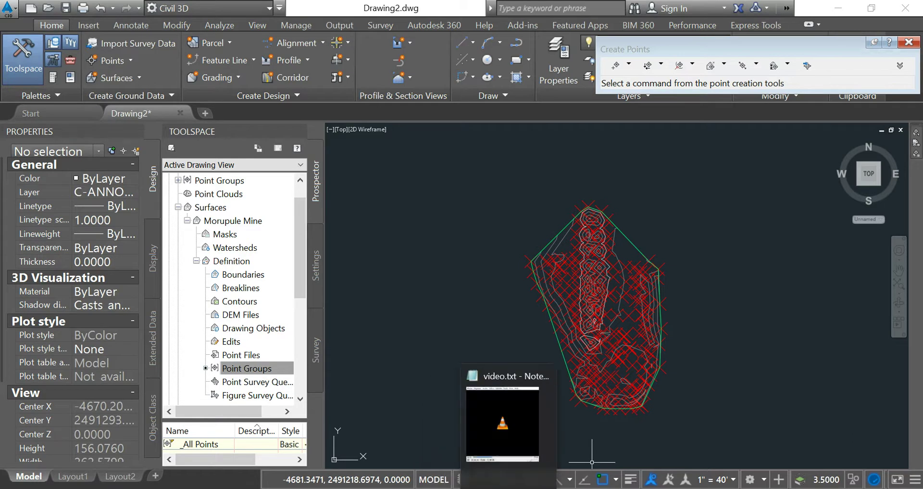
{"action": "left_click", "coordinate": [481, 486]}
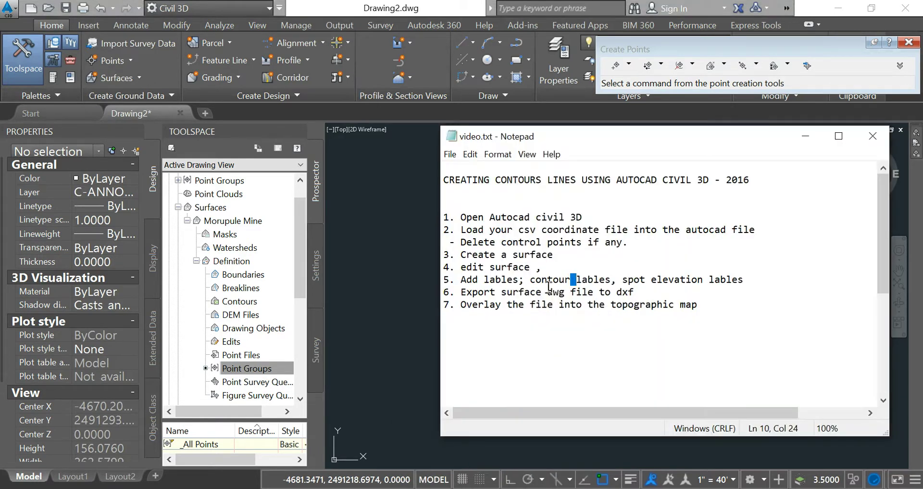
{"action": "left_click_drag", "start_coordinate": [461, 267], "coordinate": [549, 268]}
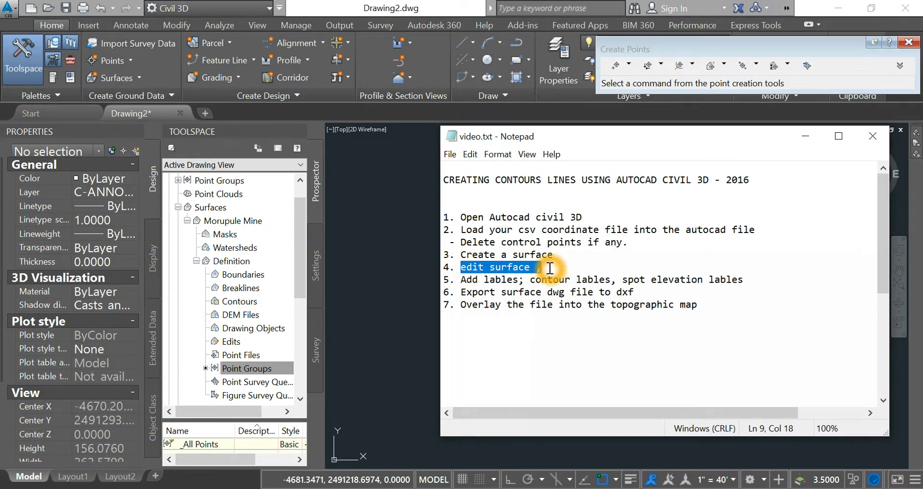
{"action": "left_click", "coordinate": [807, 138]}
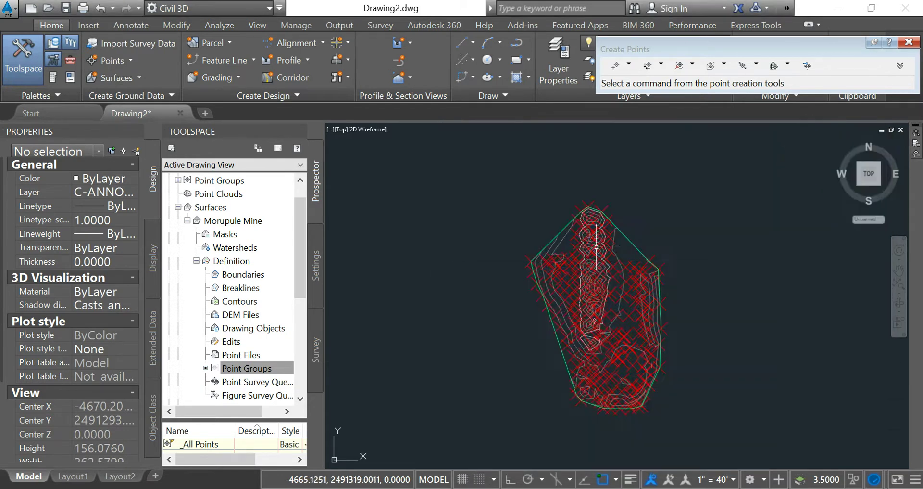
Step: Edit the style of the Morupule Mine surface and set its contour minor interval to 0.25'
{"action": "left_click", "coordinate": [624, 230]}
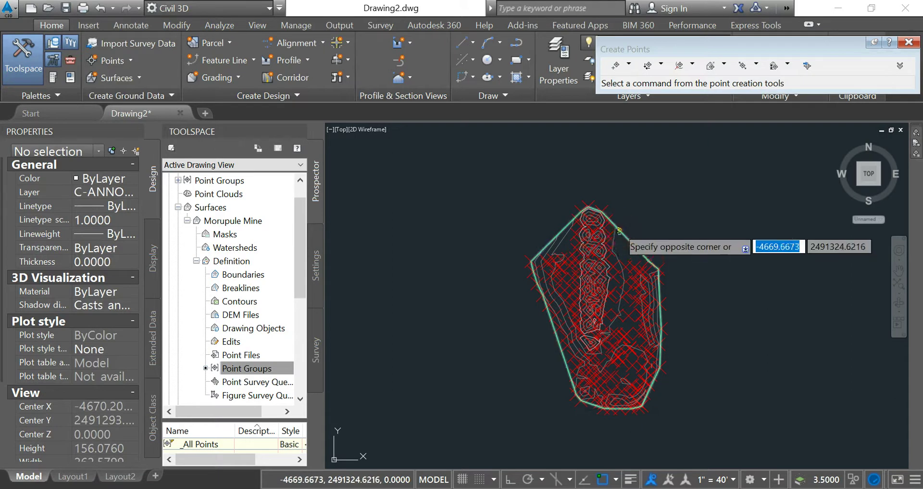
{"action": "left_click", "coordinate": [620, 228]}
{"action": "right_click", "coordinate": [654, 235]}
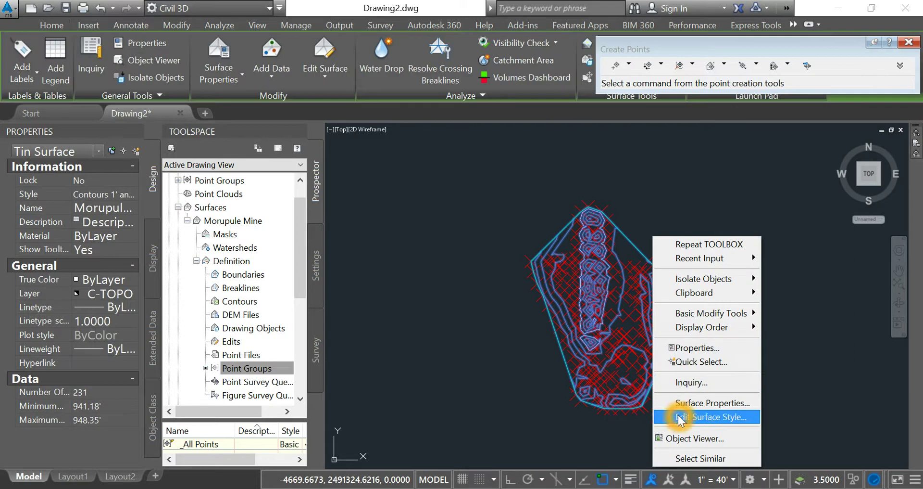
{"action": "left_click", "coordinate": [683, 416]}
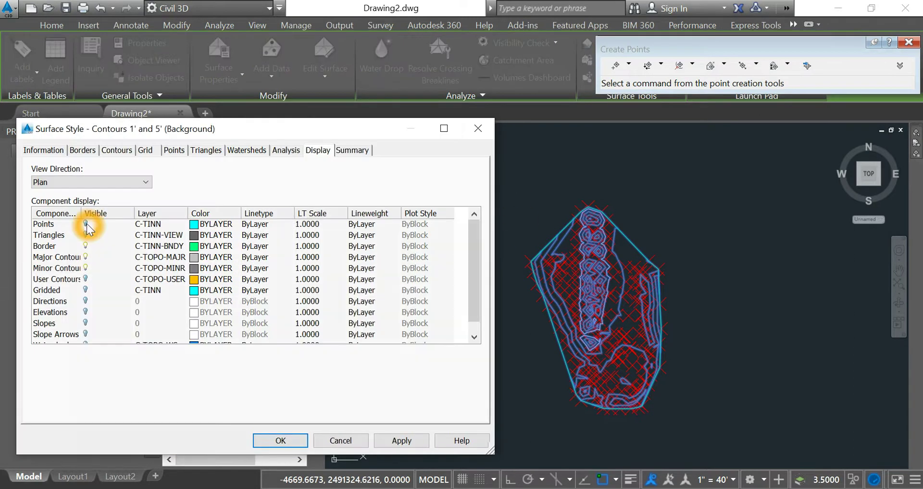
{"action": "left_click", "coordinate": [117, 149]}
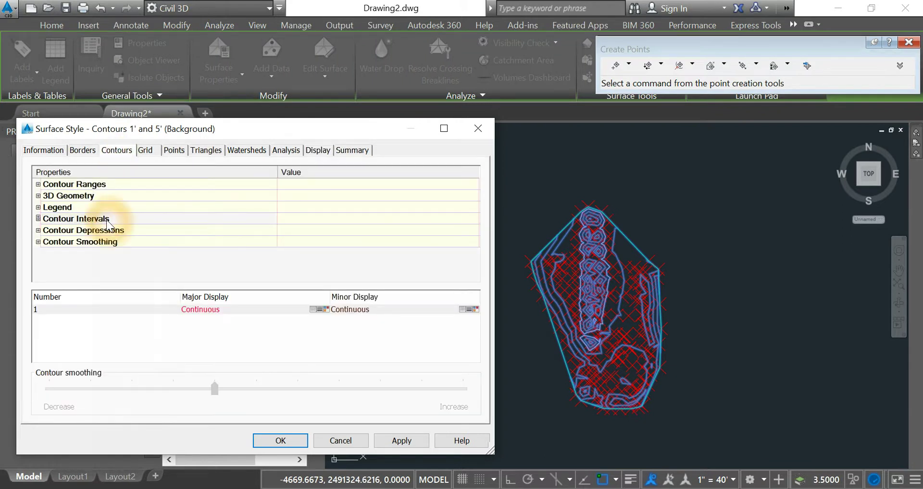
{"action": "left_click", "coordinate": [52, 219]}
{"action": "left_click", "coordinate": [39, 218]}
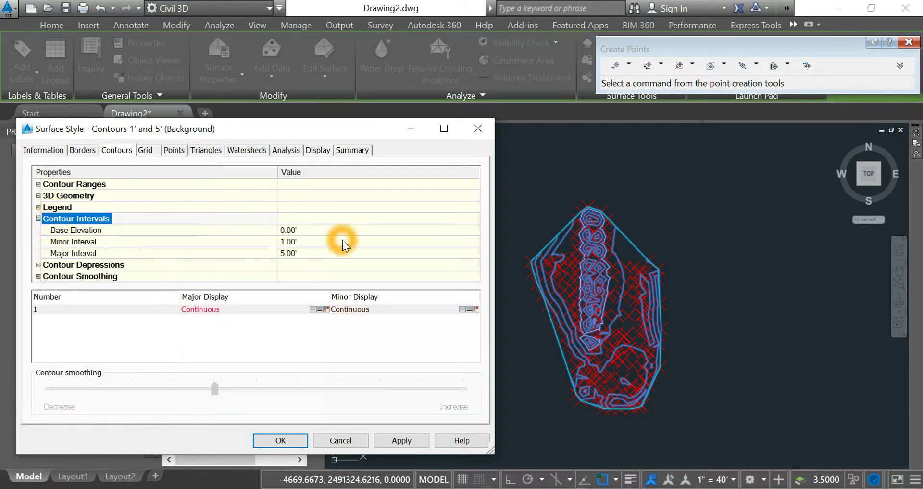
{"action": "left_click", "coordinate": [337, 242]}
{"action": "type", "text": "0.25"}
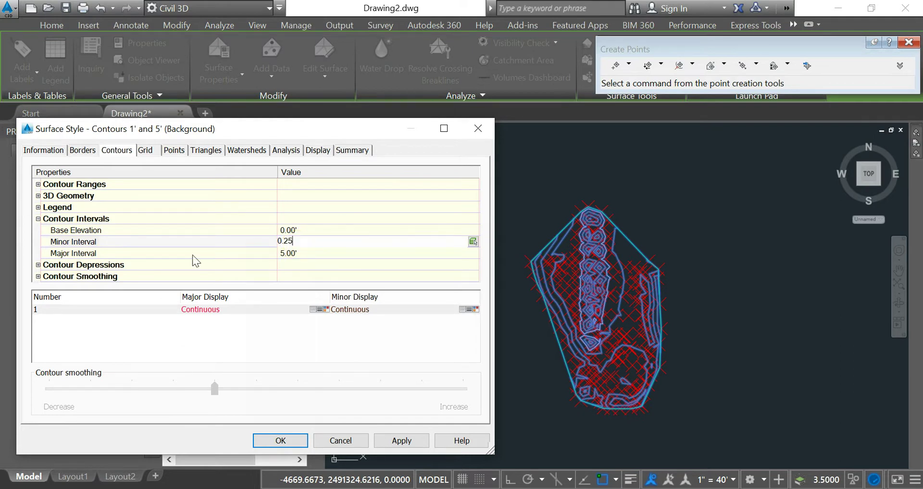
{"action": "left_click", "coordinate": [38, 275]}
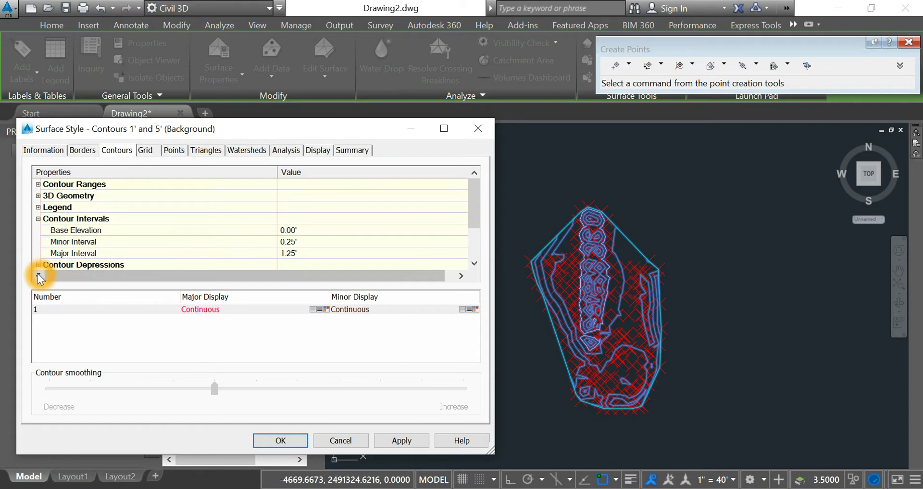
Step: Turn on smooth contours in the surface style, raise the contour smoothing to its maximum and apply the style
{"action": "left_click", "coordinate": [322, 237]}
{"action": "left_click", "coordinate": [322, 237]}
{"action": "left_click", "coordinate": [304, 257]}
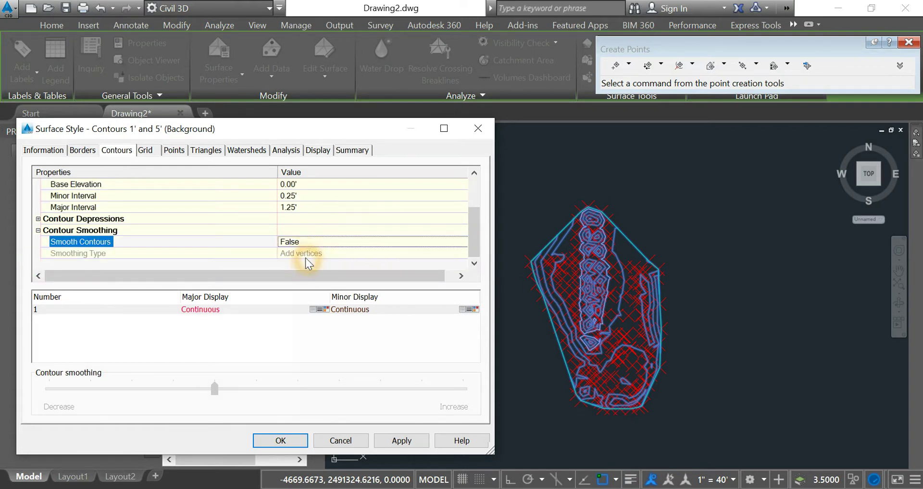
{"action": "left_click", "coordinate": [311, 242]}
{"action": "left_click", "coordinate": [310, 240]}
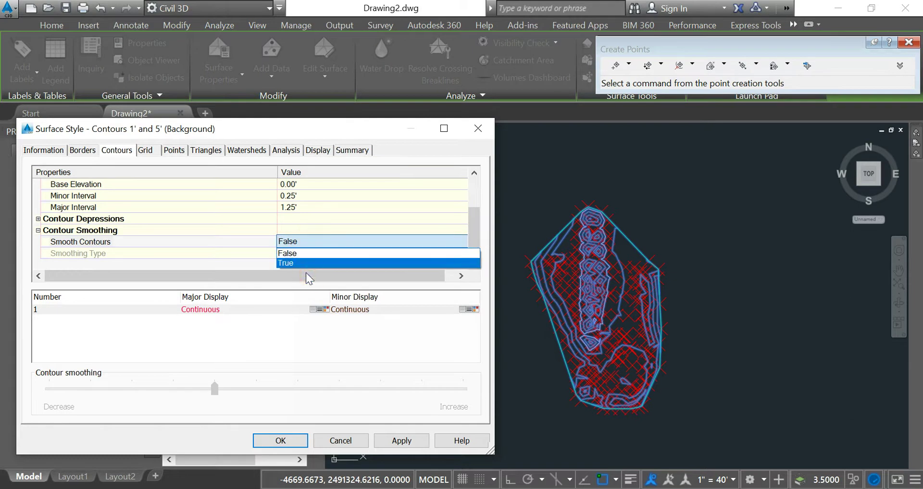
{"action": "left_click", "coordinate": [308, 263]}
{"action": "left_click", "coordinate": [433, 388]}
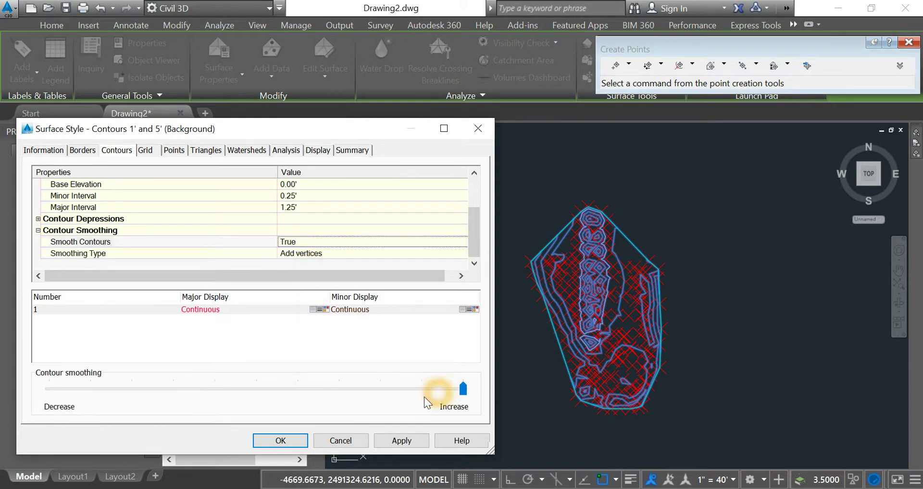
{"action": "left_click", "coordinate": [402, 440]}
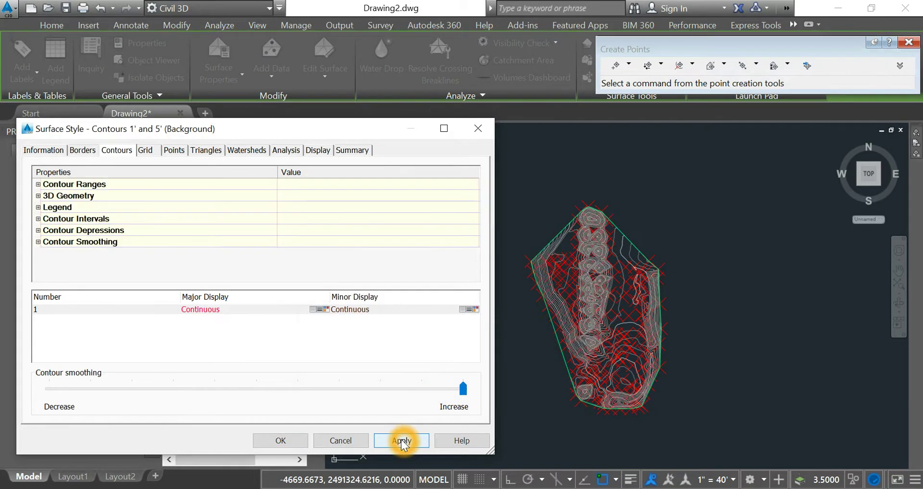
{"action": "left_click", "coordinate": [286, 440]}
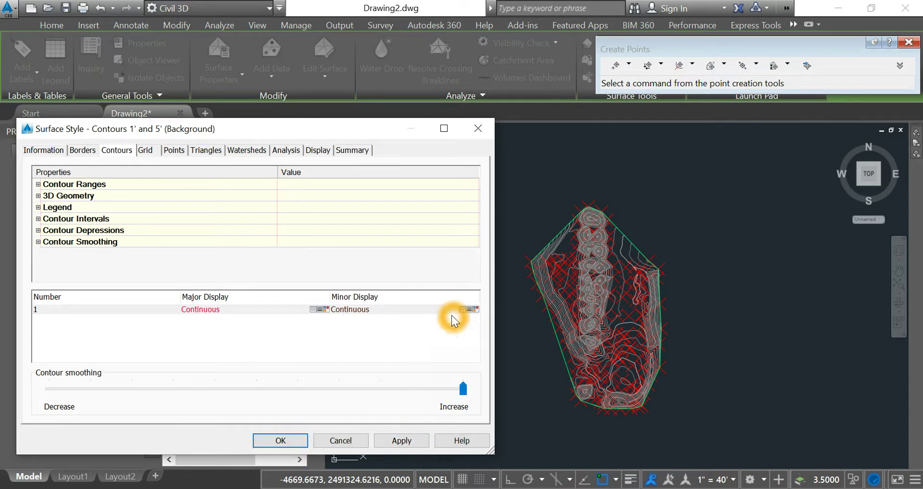
{"action": "left_click", "coordinate": [274, 445]}
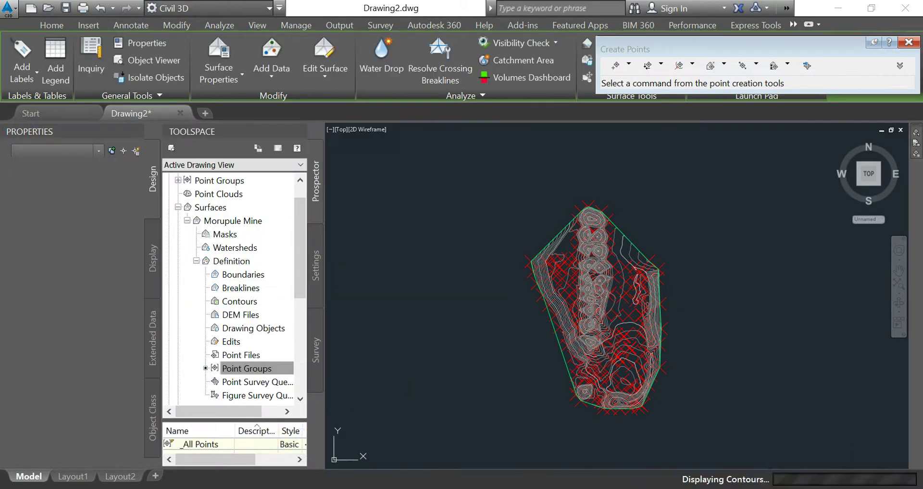
{"action": "left_click", "coordinate": [617, 282]}
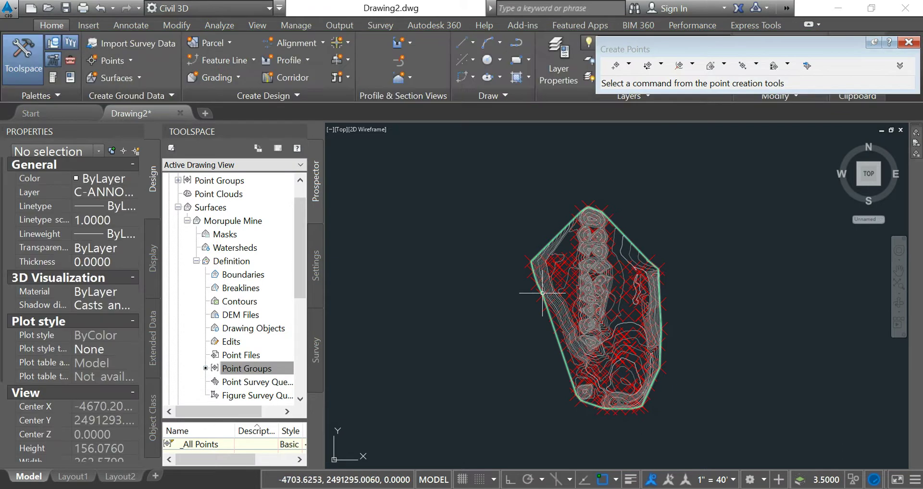
Step: Add the line "4a. Hide points which are not surface" below step 4 of the video.txt notes in Notepad and return to the drawing
{"action": "key", "text": "alt+Tab"}
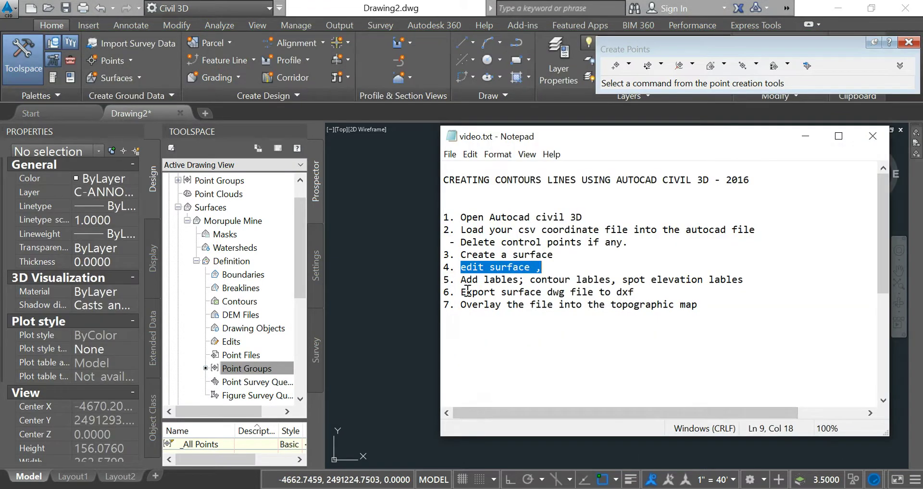
{"action": "left_click", "coordinate": [455, 279]}
{"action": "left_click_drag", "start_coordinate": [456, 280], "coordinate": [758, 280]}
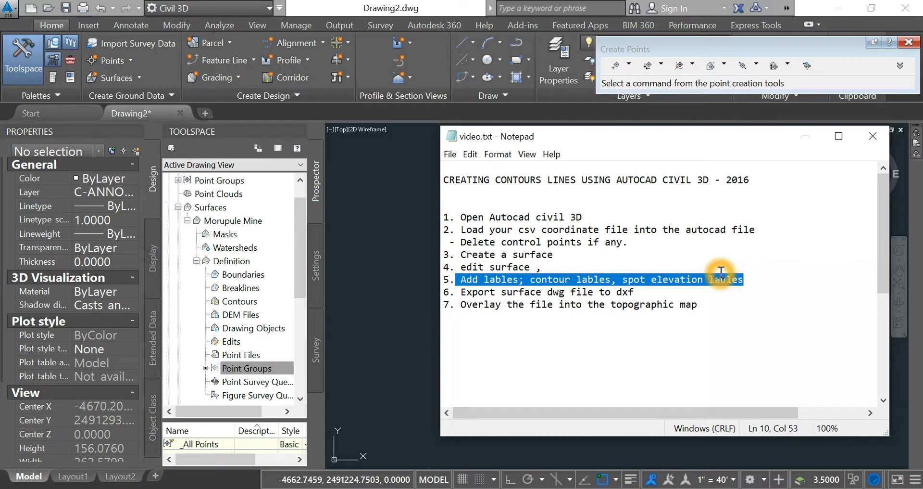
{"action": "left_click", "coordinate": [541, 279]}
{"action": "key", "text": "Return"}
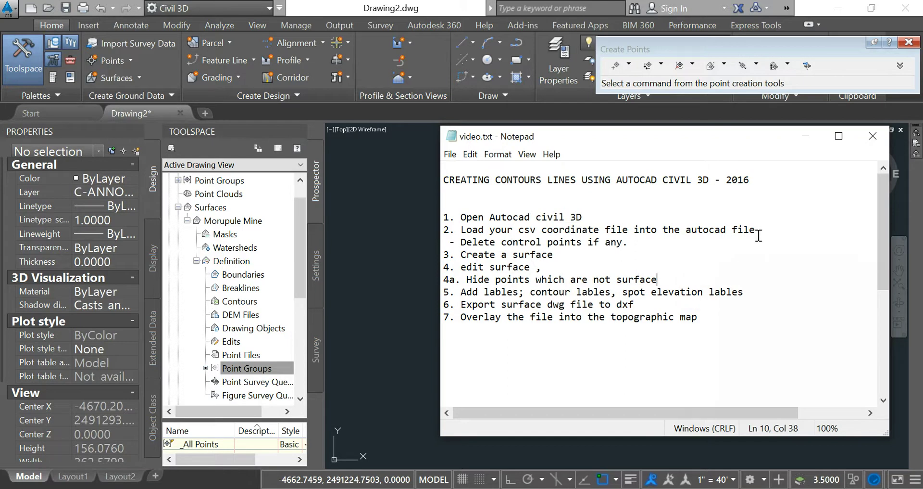
{"action": "left_click", "coordinate": [805, 137]}
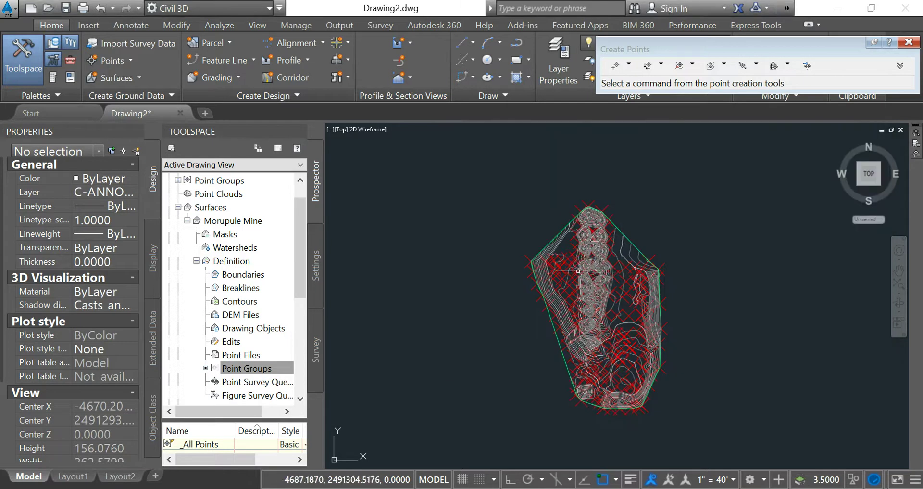
Step: Close the Create Points toolbar and hide the survey points by switching off their V-NODE layer
{"action": "left_click", "coordinate": [562, 264]}
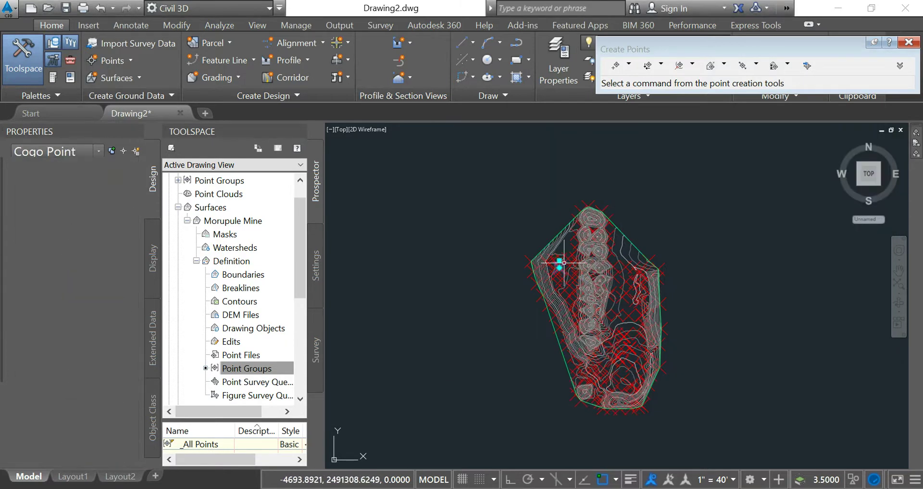
{"action": "left_click", "coordinate": [909, 42]}
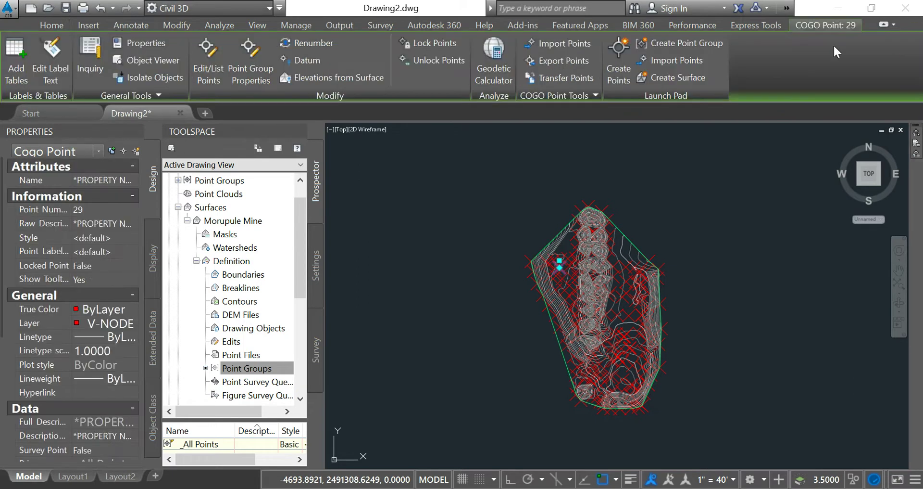
{"action": "left_click", "coordinate": [48, 25]}
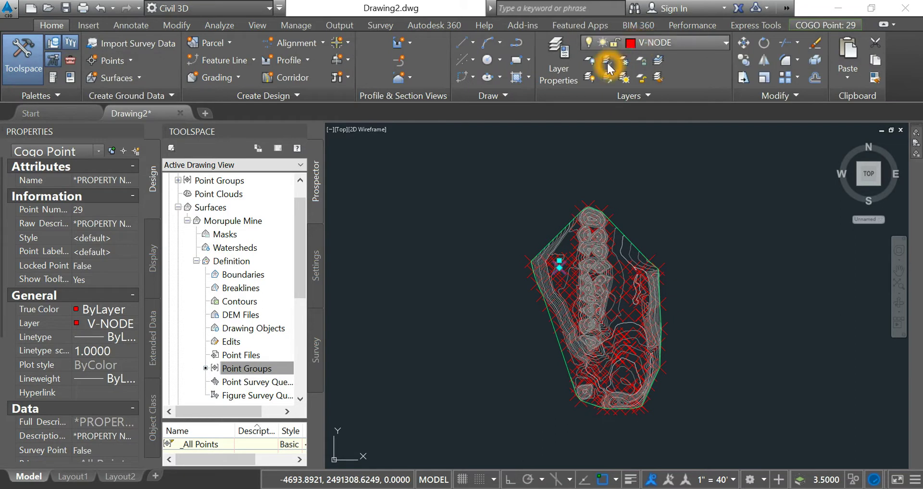
{"action": "left_click", "coordinate": [690, 42]}
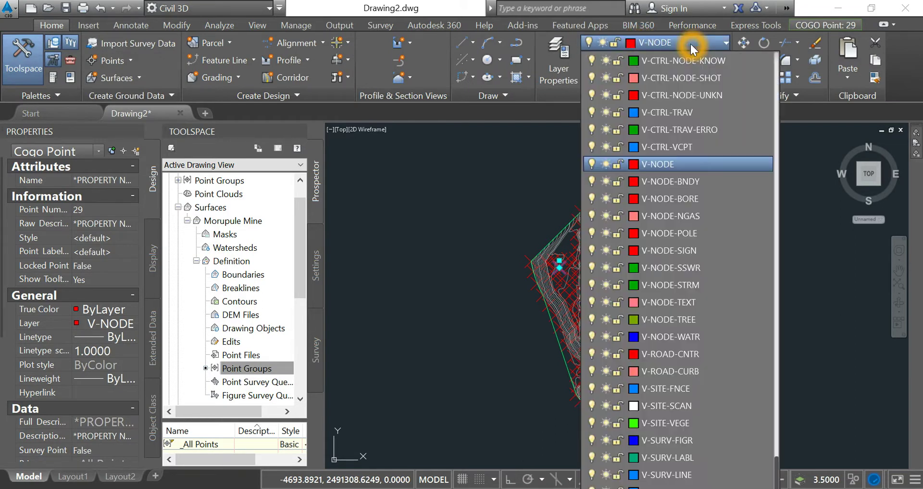
{"action": "left_click", "coordinate": [497, 232]}
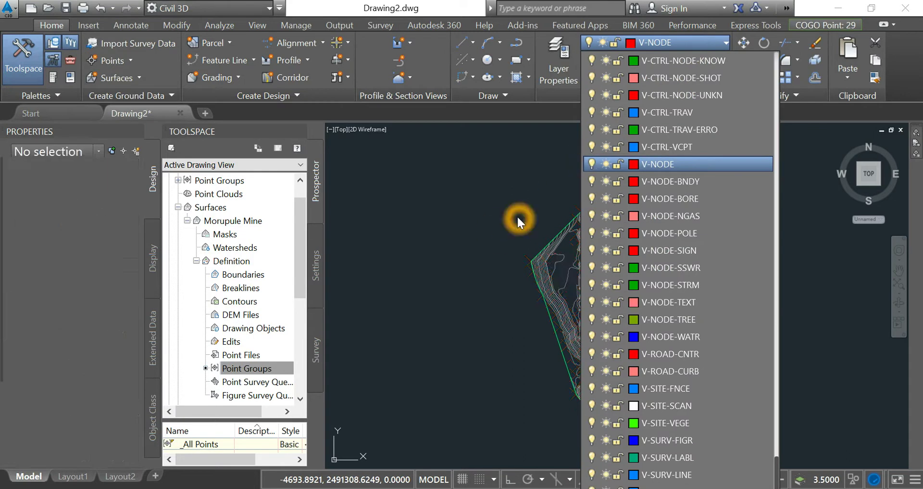
{"action": "left_click", "coordinate": [515, 217]}
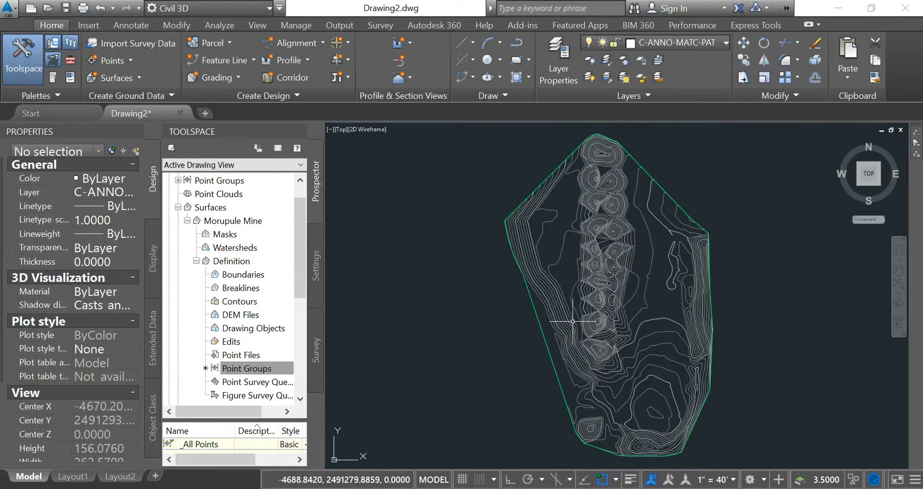
{"action": "left_click", "coordinate": [429, 249]}
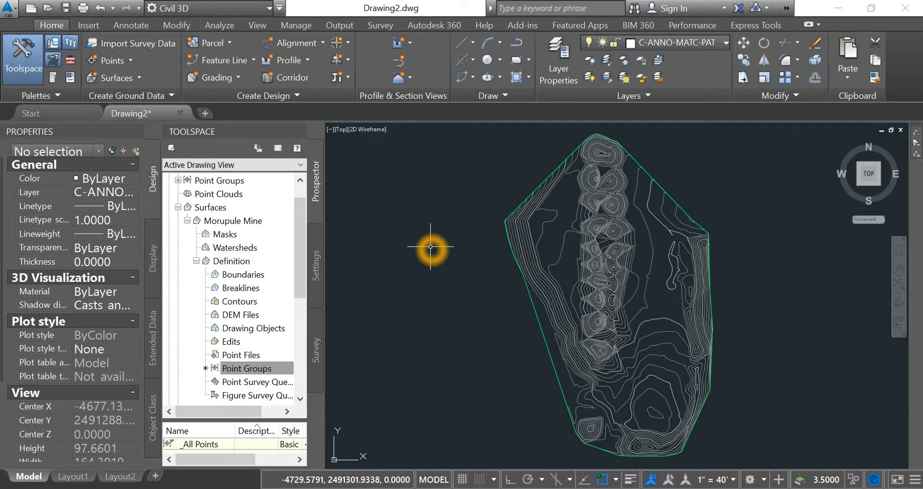
Step: Select the Morupule Mine surface, check the labelling step in the video.txt notes in Notepad and return to the drawing
{"action": "left_click", "coordinate": [523, 233]}
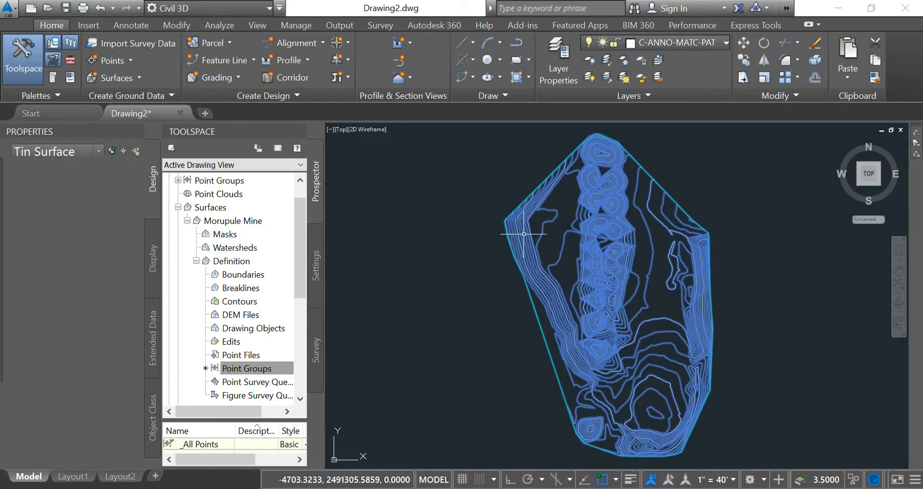
{"action": "key", "text": "alt+Tab"}
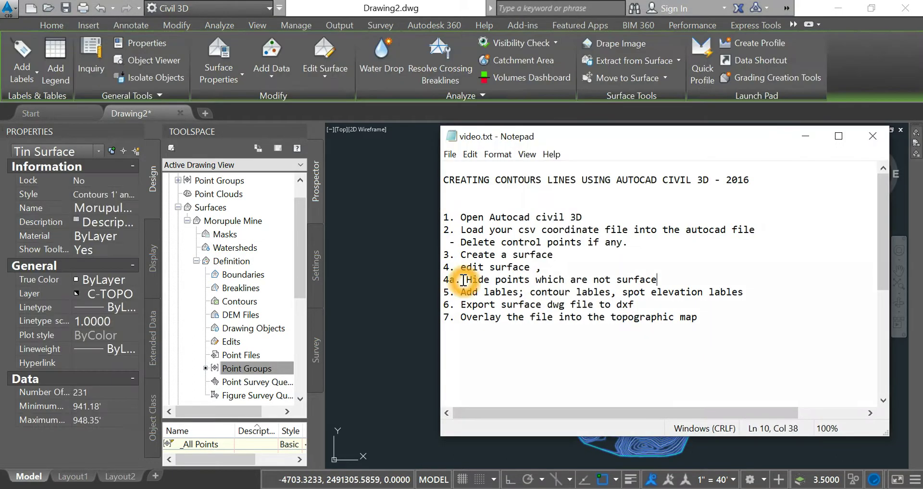
{"action": "left_click_drag", "start_coordinate": [458, 296], "coordinate": [611, 292]}
{"action": "left_click", "coordinate": [806, 136]}
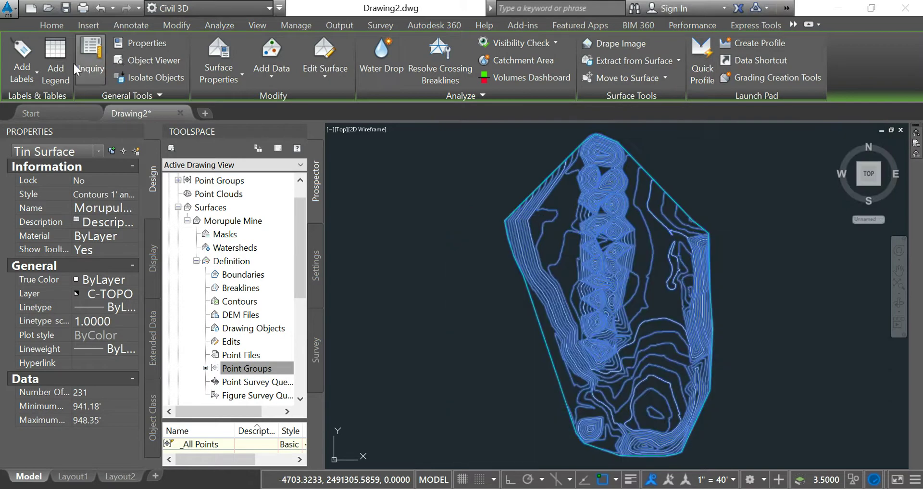
Step: Start adding labels with the feature set to Surface and the label type set to Contour - Single
{"action": "left_click", "coordinate": [26, 53]}
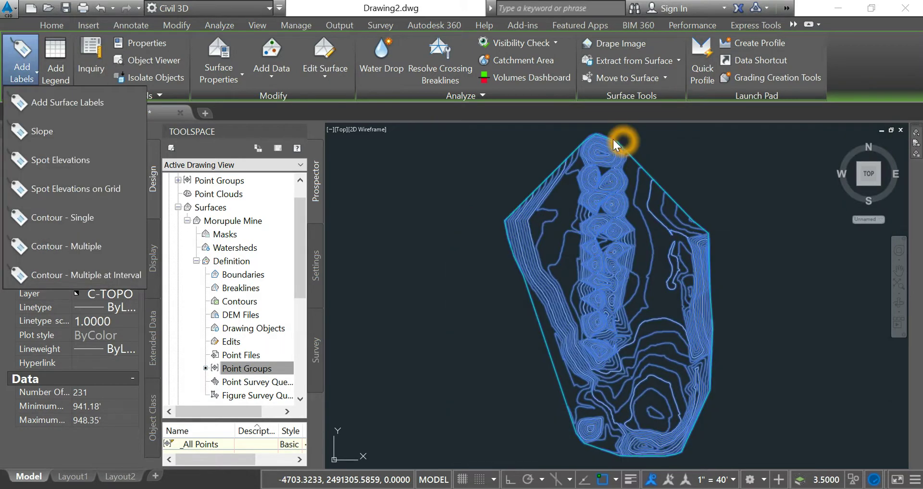
{"action": "left_click", "coordinate": [425, 169]}
{"action": "left_click", "coordinate": [22, 57]}
{"action": "left_click", "coordinate": [130, 23]}
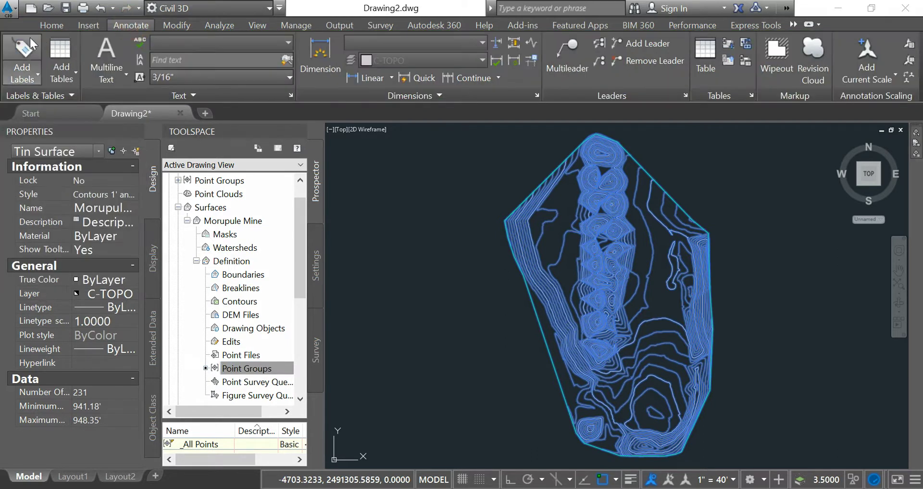
{"action": "left_click", "coordinate": [23, 54]}
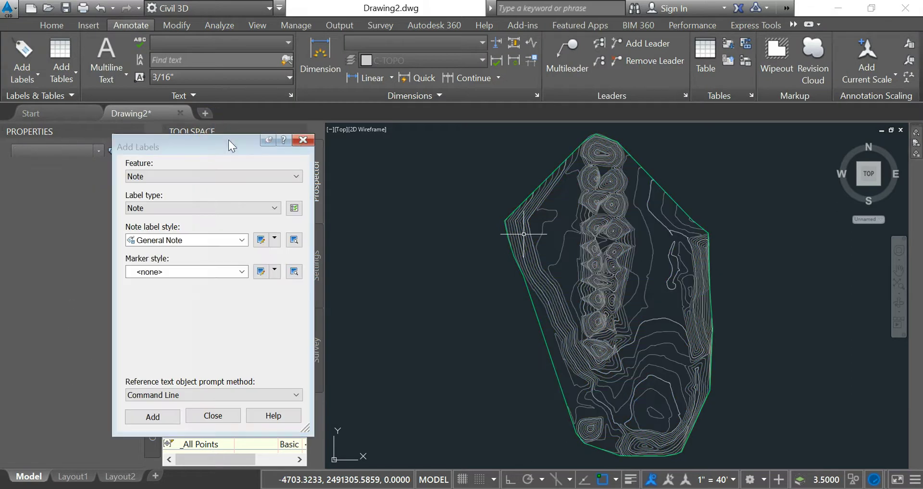
{"action": "left_click", "coordinate": [219, 177]}
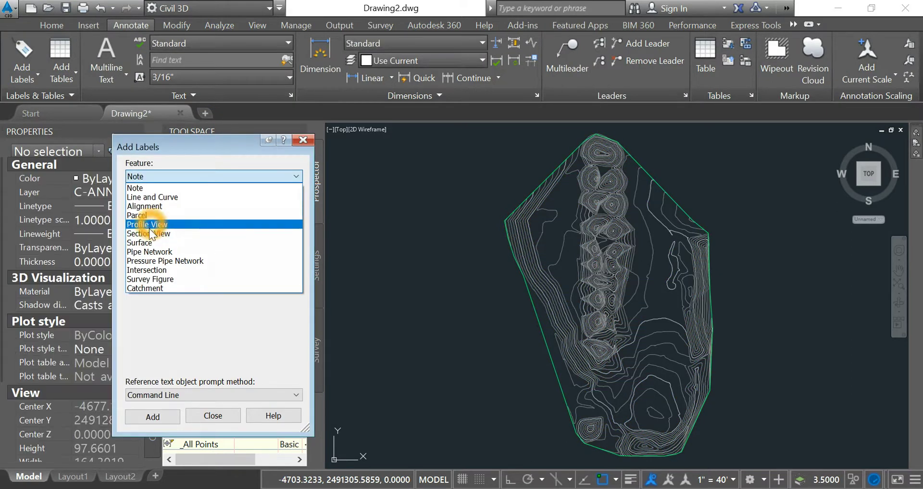
{"action": "left_click", "coordinate": [157, 242]}
{"action": "left_click", "coordinate": [161, 208]}
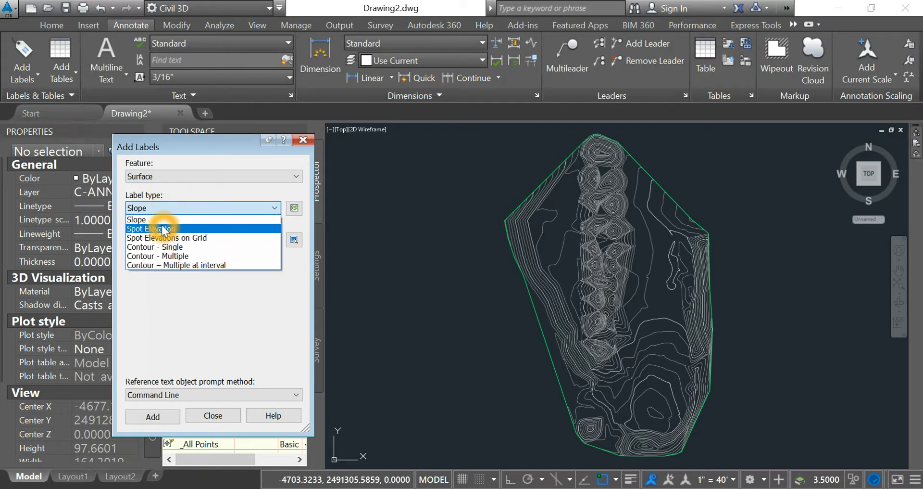
{"action": "left_click", "coordinate": [171, 246]}
Step: Edit the Existing Minor Labels style and set the text height of its Surface Elevation component to 0.04"
{"action": "left_click", "coordinate": [262, 270]}
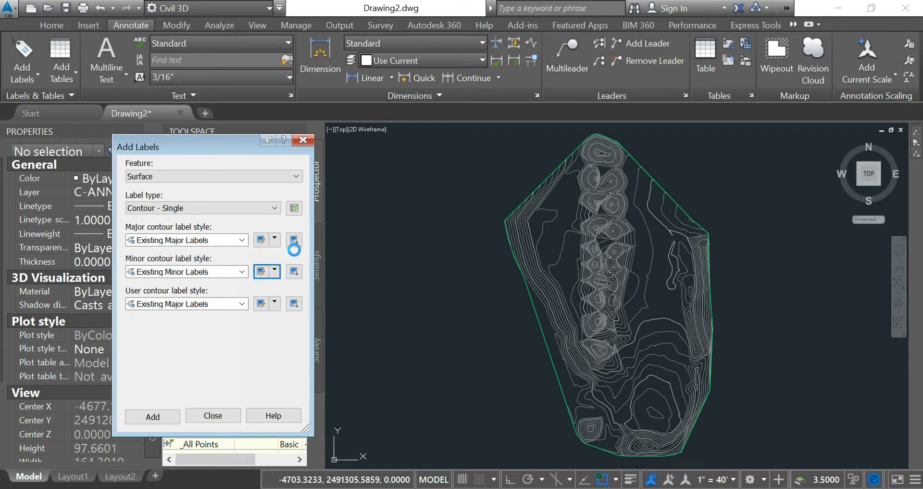
{"action": "left_click", "coordinate": [488, 229]}
{"action": "left_click", "coordinate": [437, 229]}
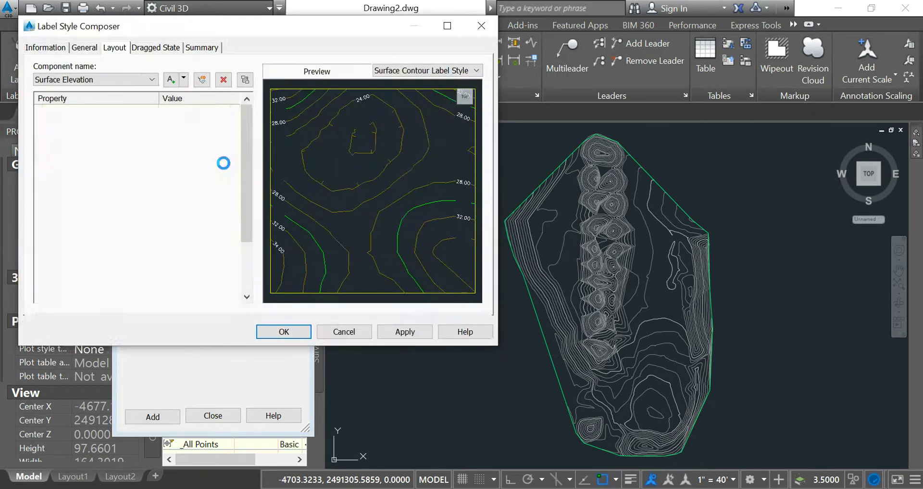
{"action": "left_click", "coordinate": [177, 191]}
{"action": "left_click", "coordinate": [179, 192]}
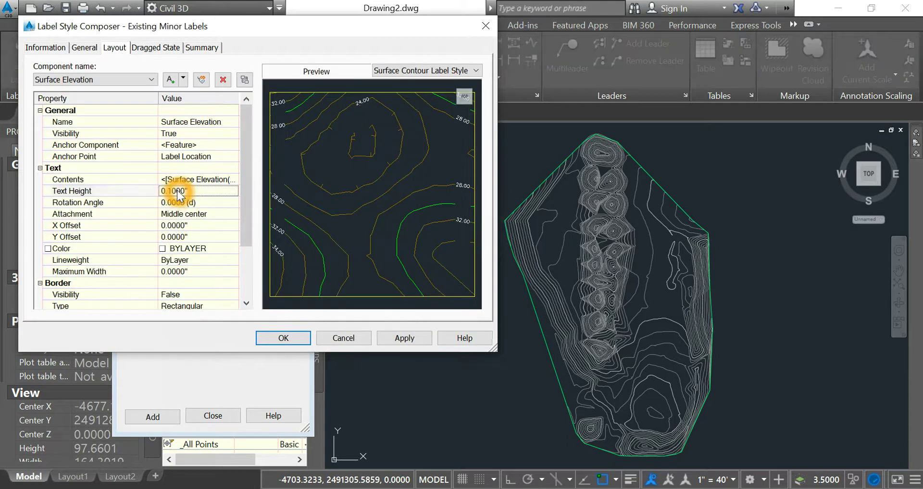
{"action": "double_click", "coordinate": [177, 191]}
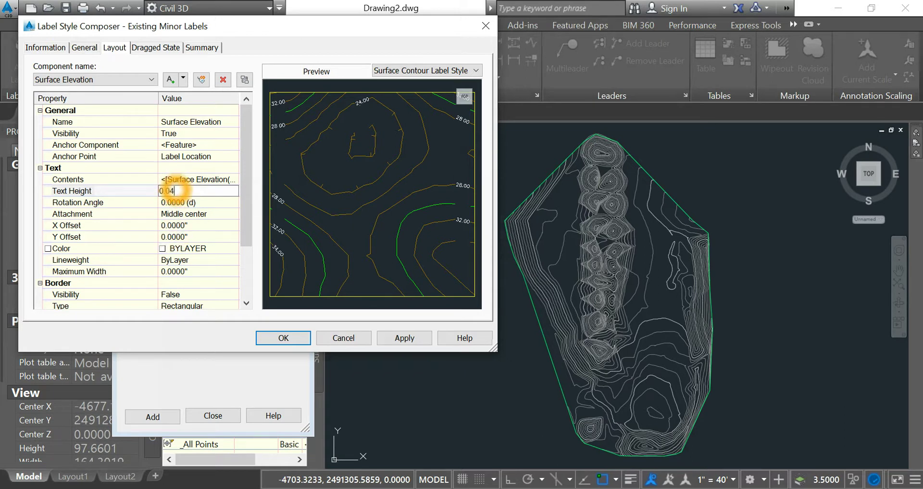
Step: Set the Surface Elevation text color to index color 43 and save the Existing Minor Labels style
{"action": "left_click", "coordinate": [175, 250]}
{"action": "left_click", "coordinate": [233, 248]}
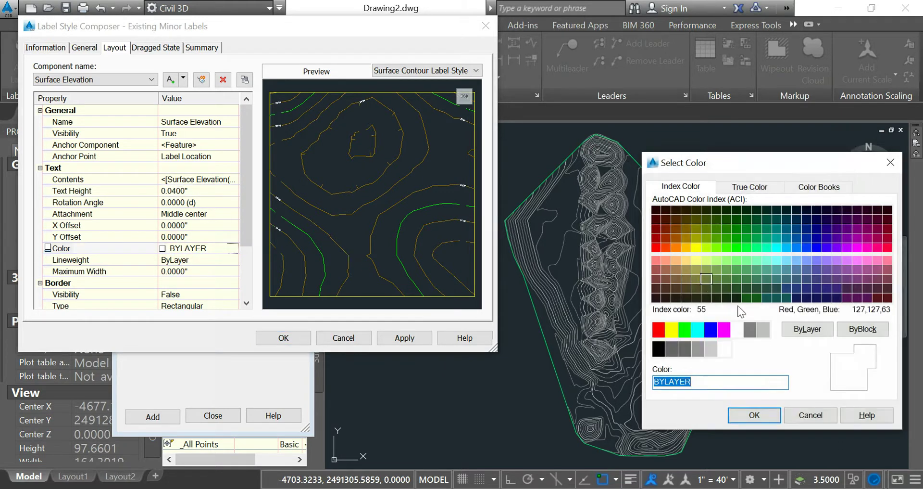
{"action": "left_click", "coordinate": [689, 276]}
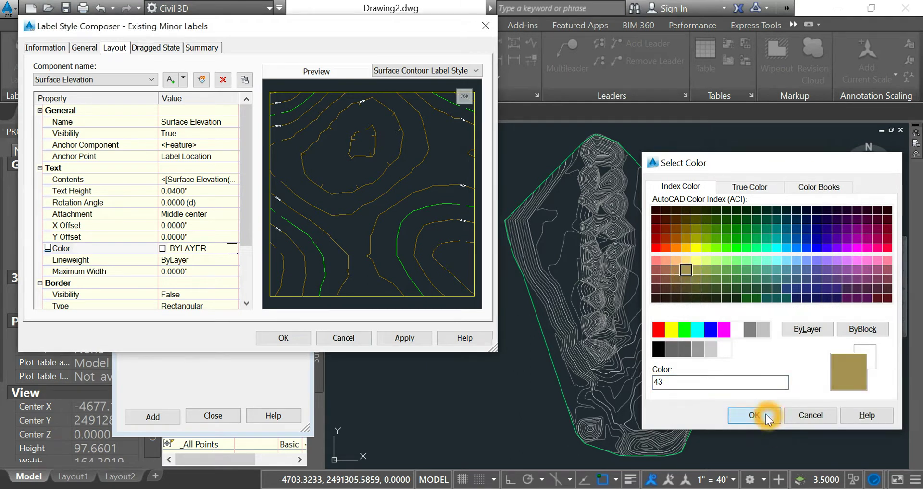
{"action": "left_click", "coordinate": [760, 415]}
{"action": "left_click", "coordinate": [394, 337]}
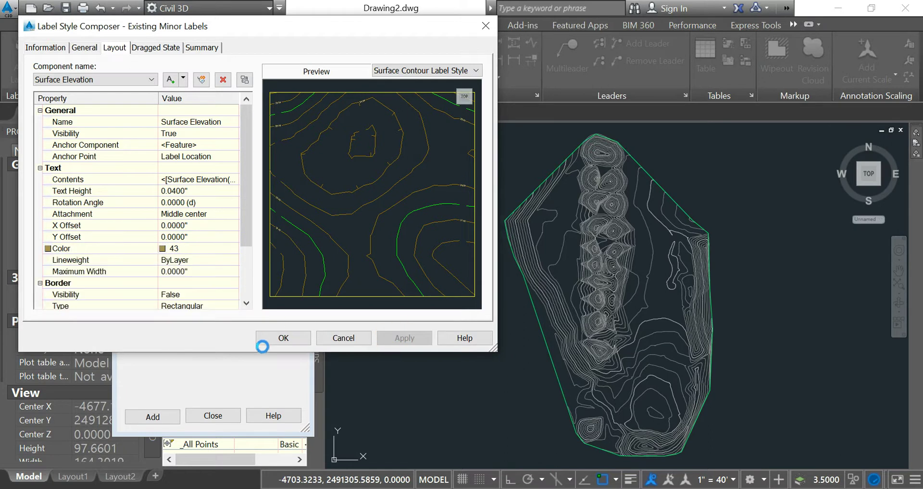
{"action": "left_click", "coordinate": [264, 337]}
Step: Add a single contour label to the contour just inside the surface's dense western contour band
{"action": "left_click", "coordinate": [153, 416]}
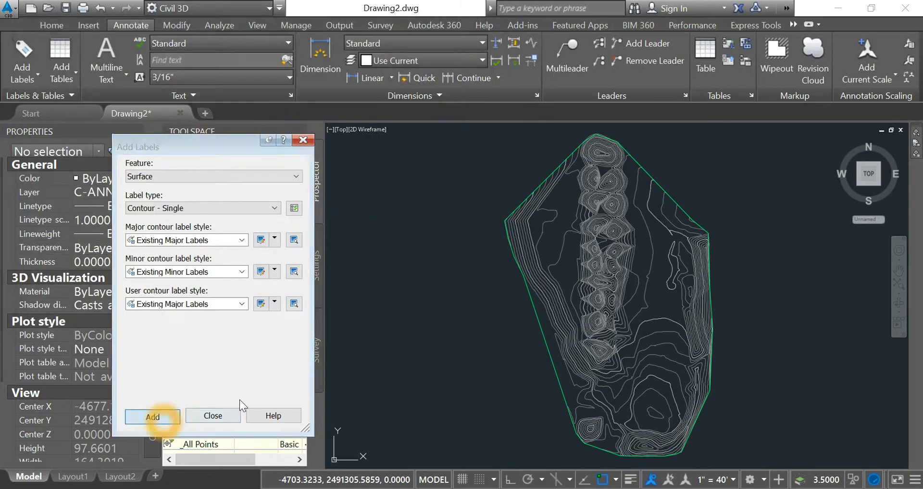
{"action": "scroll", "coordinate": [541, 231], "scroll_direction": "up", "scroll_amount": 4}
{"action": "left_click", "coordinate": [542, 231]}
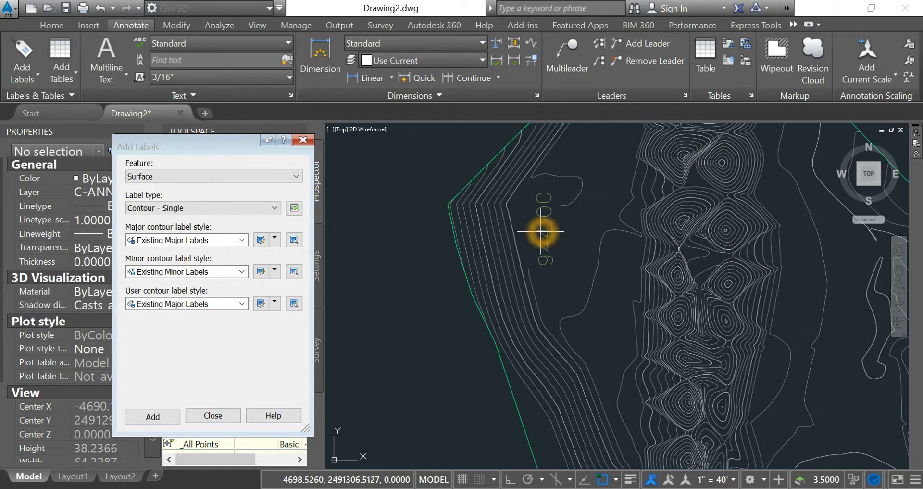
Step: Add single contour labels to one contour just west of the central mounds and one just east of them
{"action": "left_click", "coordinate": [591, 288]}
{"action": "scroll", "coordinate": [596, 303], "scroll_direction": "down", "scroll_amount": 4}
{"action": "left_click", "coordinate": [664, 287]}
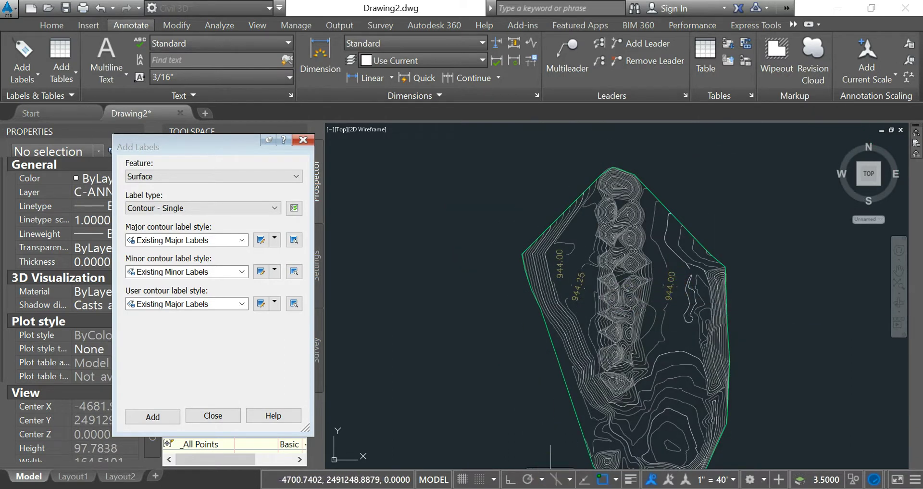
Step: Switch to the video.txt notes in Notepad, add "(Resize)" after "contour lables" in item 5, and return to Civil 3D
{"action": "key", "text": "alt+Tab"}
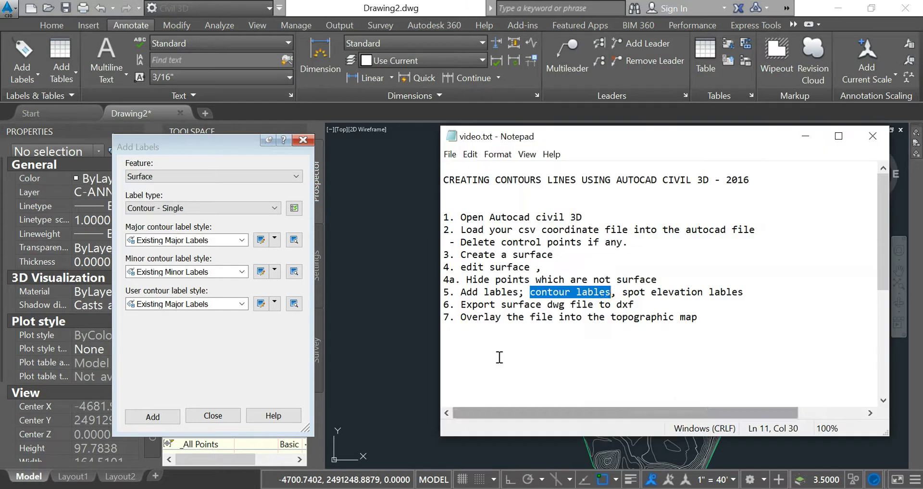
{"action": "left_click", "coordinate": [613, 291]}
{"action": "type", "text": "("}
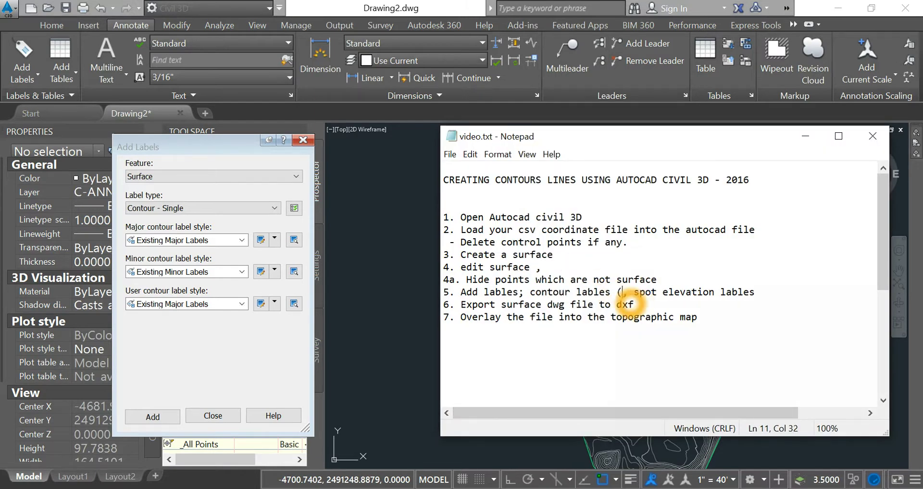
{"action": "type", "text": "Re"}
{"action": "type", "text": "ze"}
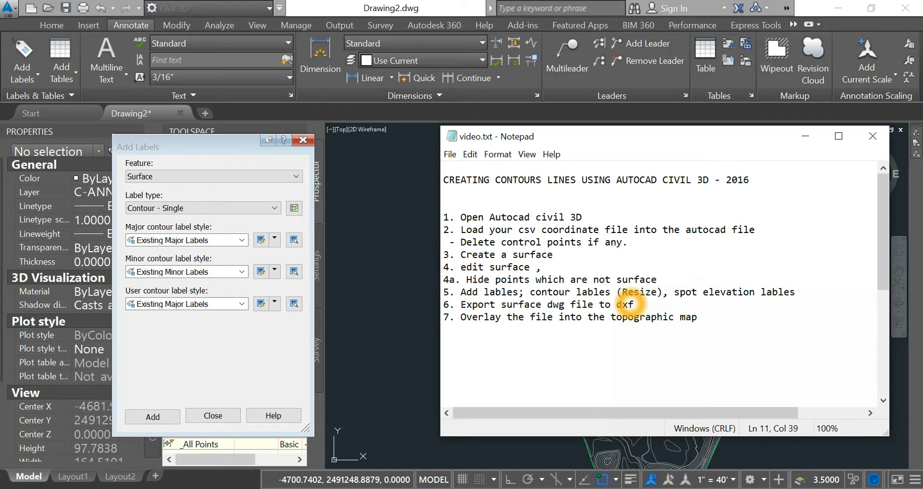
{"action": "left_click", "coordinate": [805, 136]}
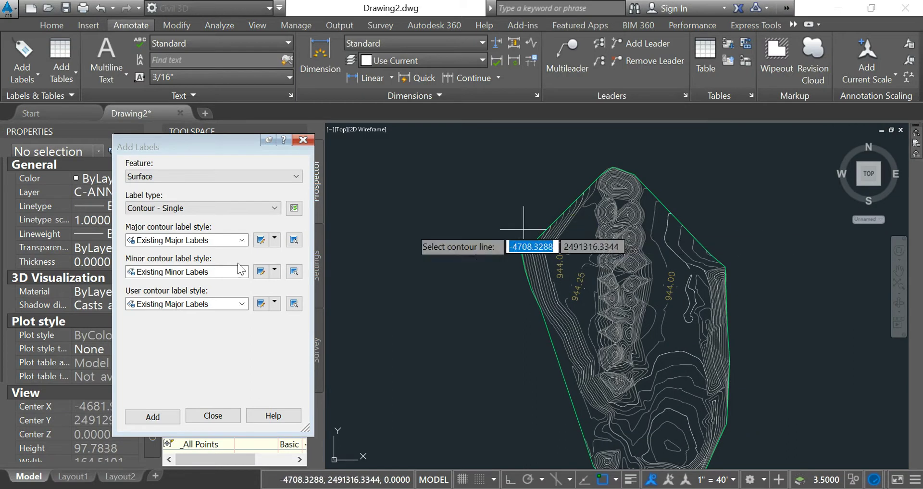
Step: Edit the Existing Minor Labels style, set the Surface Elevation text height to 0.03", and save the style
{"action": "left_click", "coordinate": [261, 272]}
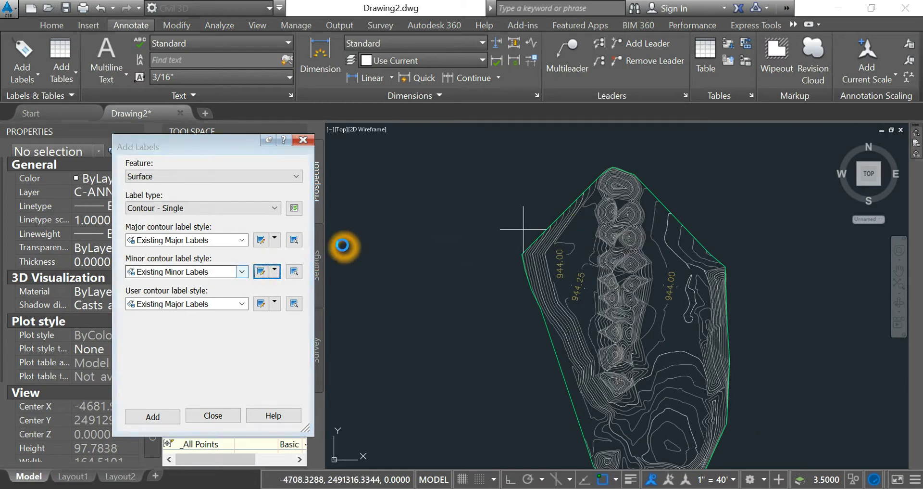
{"action": "left_click", "coordinate": [178, 192]}
{"action": "key", "text": "BackSpace"}
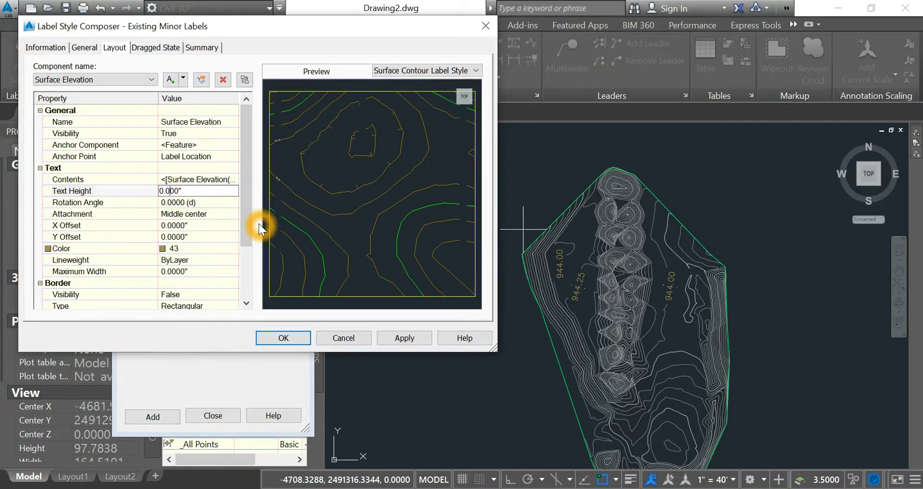
{"action": "type", "text": "3"}
{"action": "left_click", "coordinate": [404, 336]}
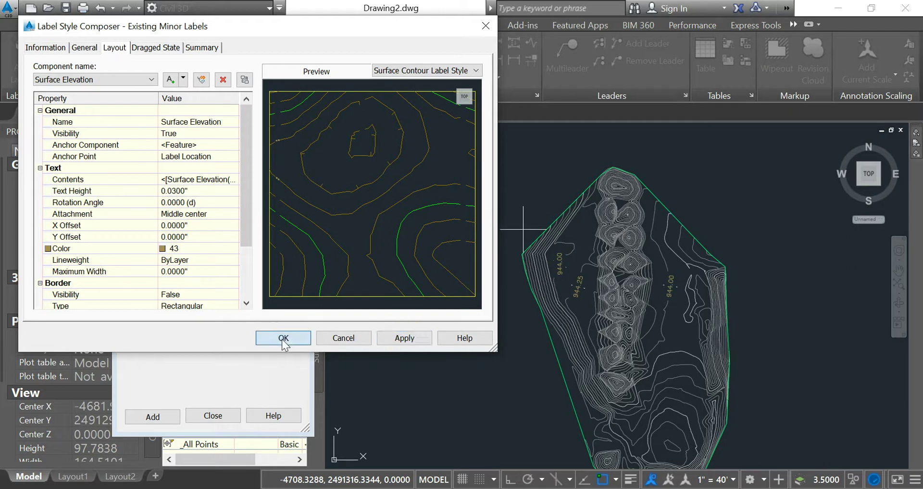
{"action": "left_click", "coordinate": [284, 338]}
Step: Try to add a single contour label to the major contour northeast of the central mounds
{"action": "left_click", "coordinate": [166, 417]}
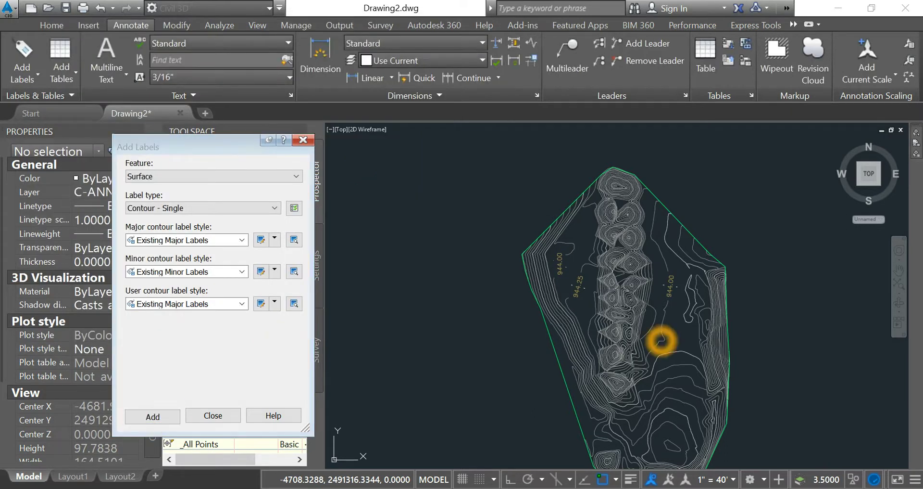
{"action": "left_click", "coordinate": [666, 238]}
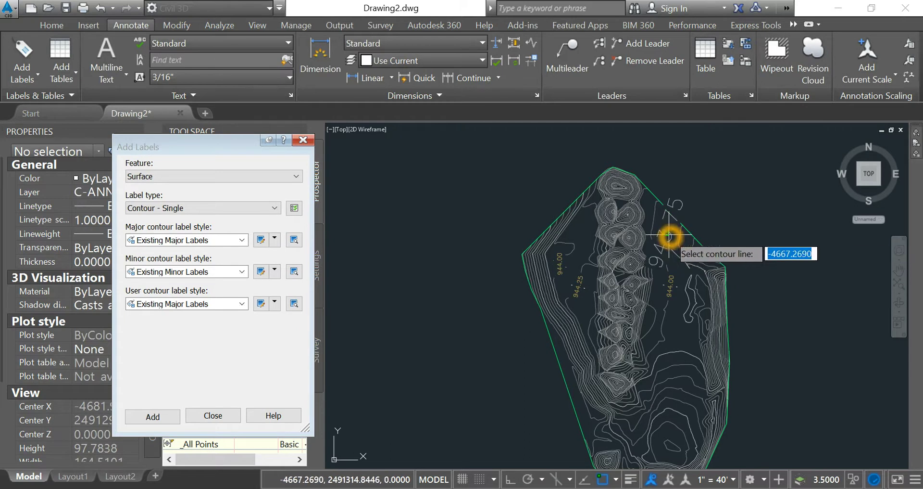
{"action": "left_click", "coordinate": [683, 345]}
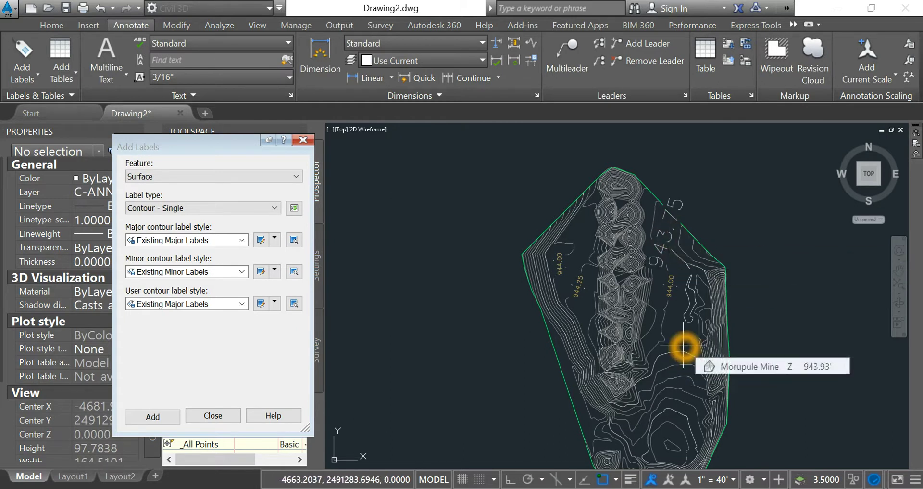
{"action": "left_click", "coordinate": [683, 295]}
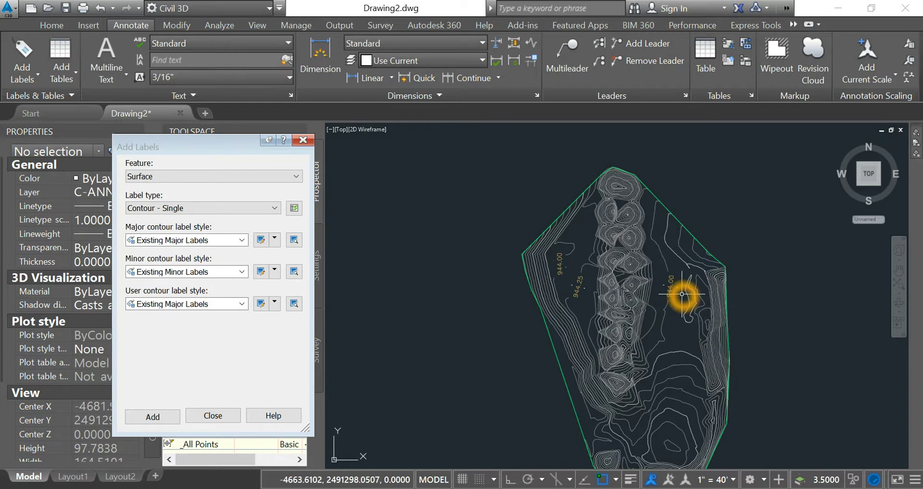
{"action": "key", "text": "Return"}
Step: Add single contour labels to two contours in the southeastern part of the surface and finish contour labelling
{"action": "left_click", "coordinate": [144, 415]}
{"action": "left_click", "coordinate": [606, 328]}
{"action": "left_click", "coordinate": [681, 362]}
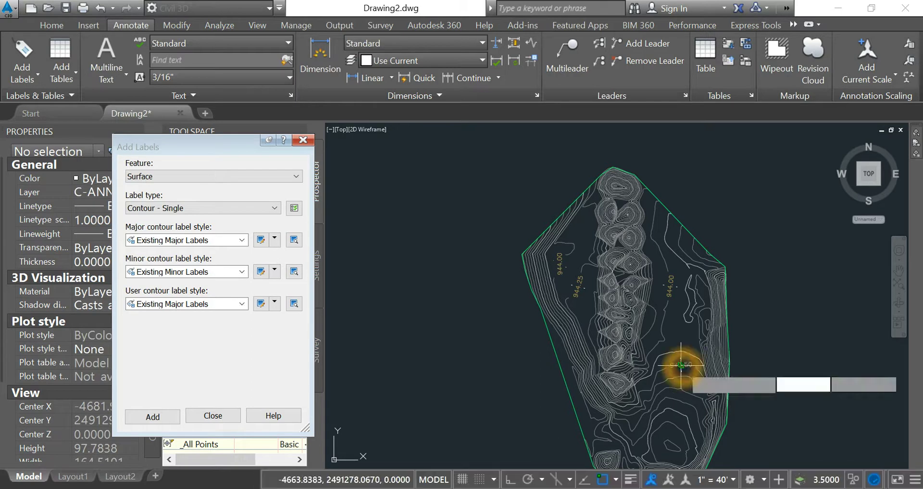
{"action": "left_click", "coordinate": [671, 393]}
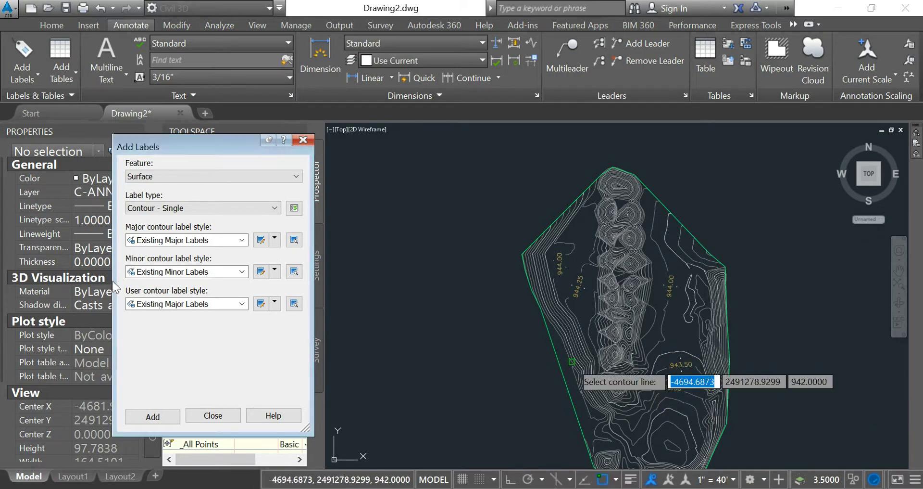
{"action": "left_click", "coordinate": [209, 424]}
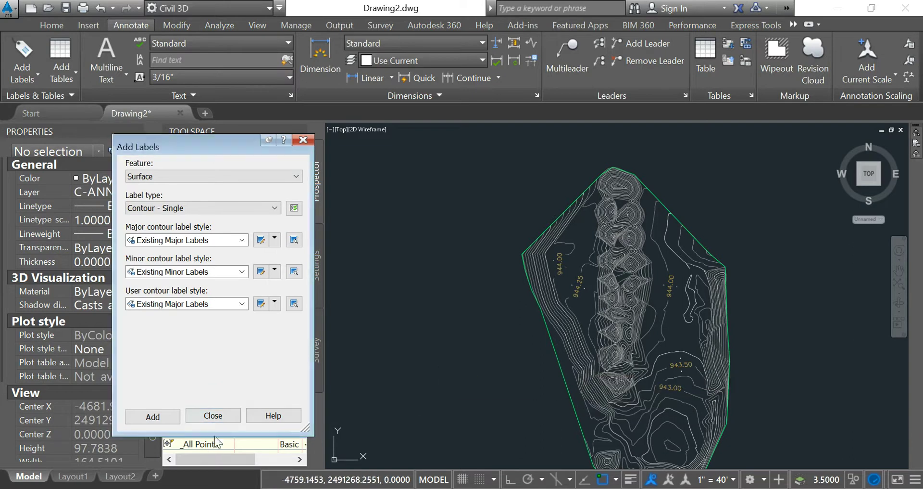
{"action": "left_click", "coordinate": [212, 416]}
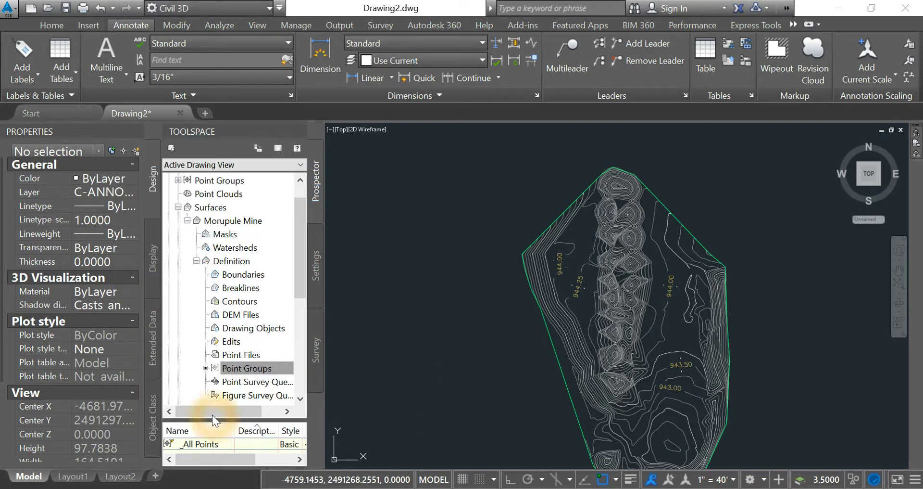
Step: Switch to the Notepad notes, highlight "spot elevation lables" in item 5, and return to Civil 3D
{"action": "key", "text": "alt+Tab"}
{"action": "mouse_move", "coordinate": [674, 292]}
{"action": "left_mouse_down"}
{"action": "mouse_move", "coordinate": [800, 303]}
{"action": "mouse_move", "coordinate": [784, 293]}
{"action": "mouse_move", "coordinate": [687, 292]}
{"action": "left_mouse_up"}
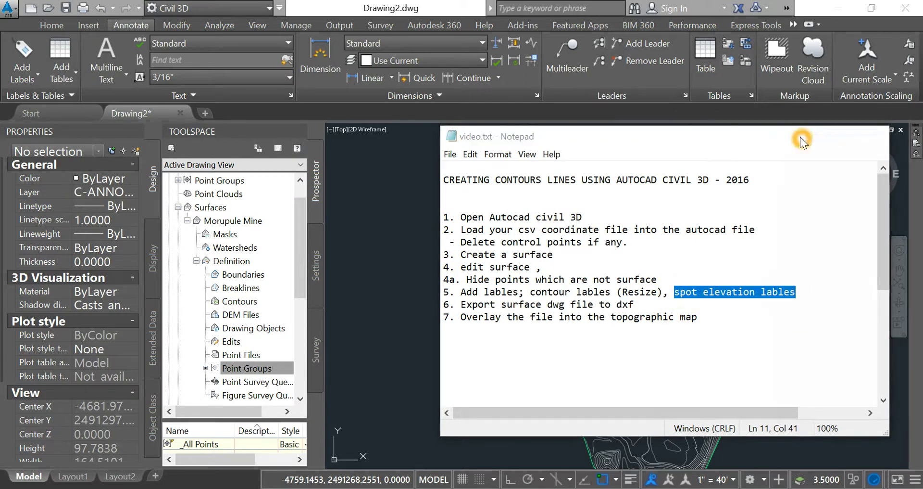
{"action": "left_click", "coordinate": [803, 137]}
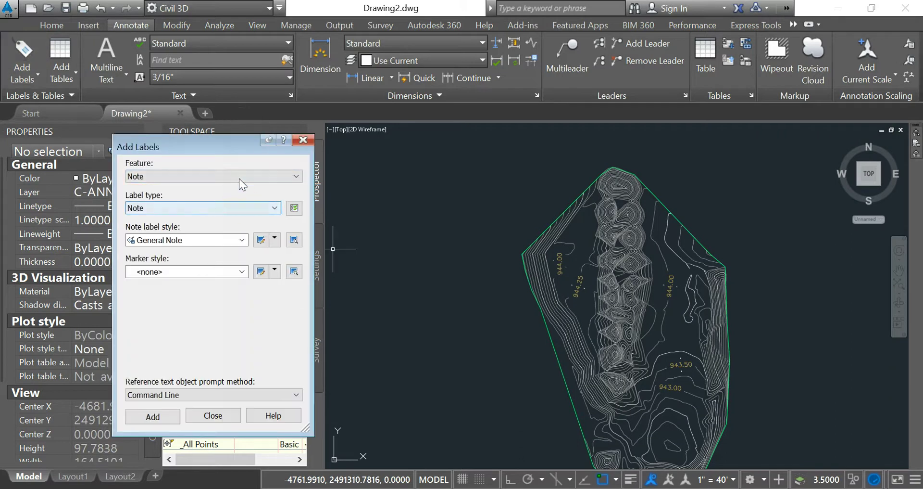
Step: Start adding labels with the feature set to Surface and the label type set to Spot Elevation
{"action": "left_click", "coordinate": [239, 179]}
{"action": "left_click", "coordinate": [181, 239]}
{"action": "left_click", "coordinate": [189, 208]}
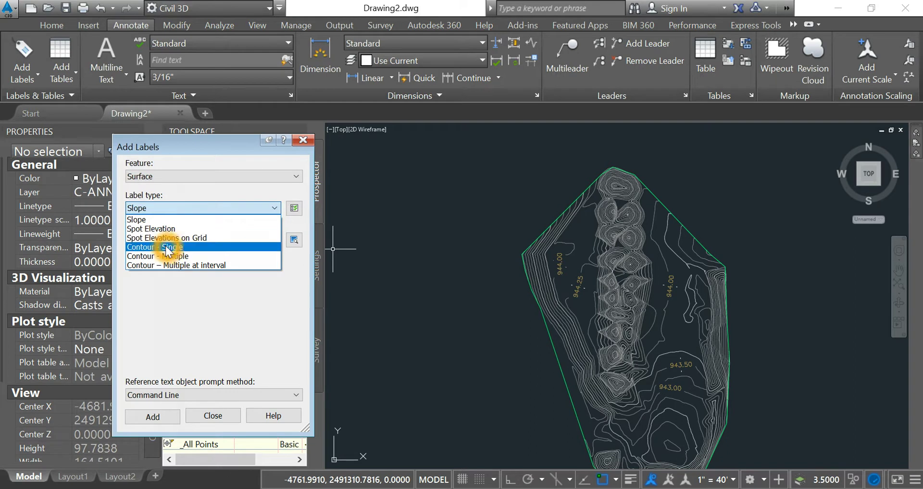
{"action": "left_click", "coordinate": [174, 229]}
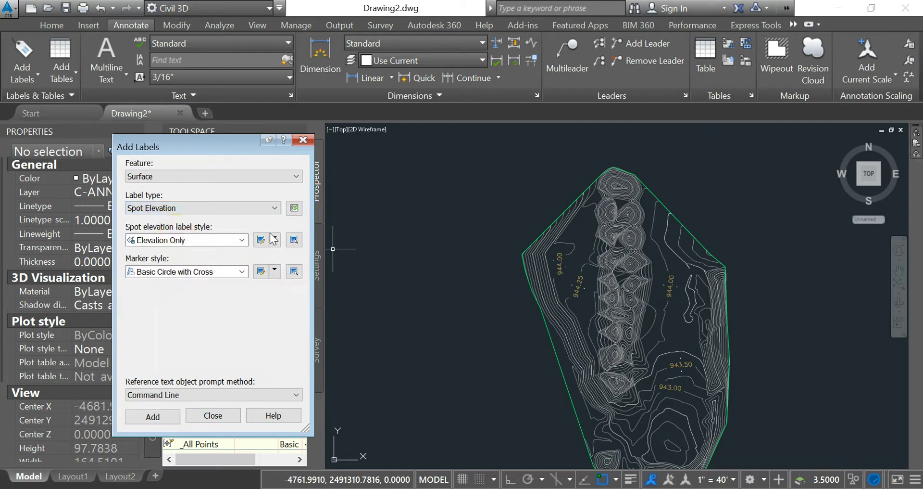
Step: Edit the Basic Circle with Cross marker style to use the blank custom marker without a circle, and save it
{"action": "left_click", "coordinate": [288, 268]}
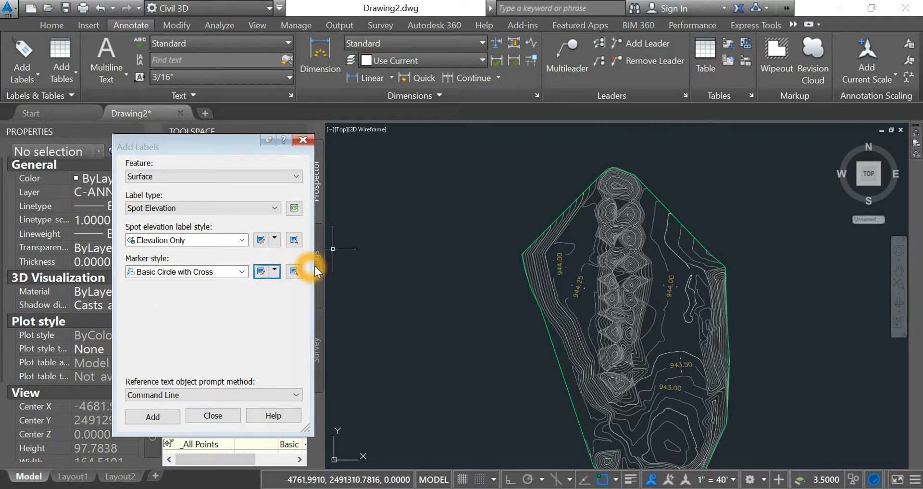
{"action": "left_click", "coordinate": [211, 204]}
{"action": "left_click", "coordinate": [88, 206]}
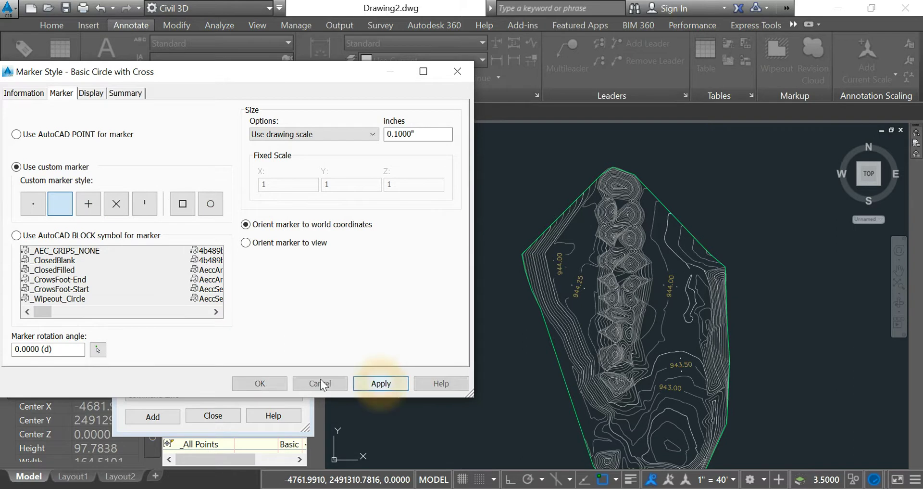
{"action": "left_click", "coordinate": [248, 382]}
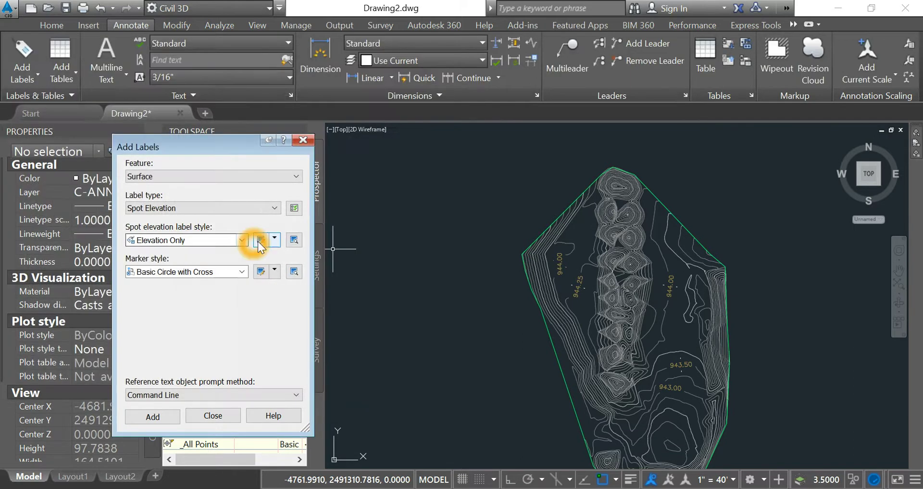
Step: Edit the Elevation Only label style, set the Surface Elevation text height to 0.03", and save the style
{"action": "left_click", "coordinate": [439, 230]}
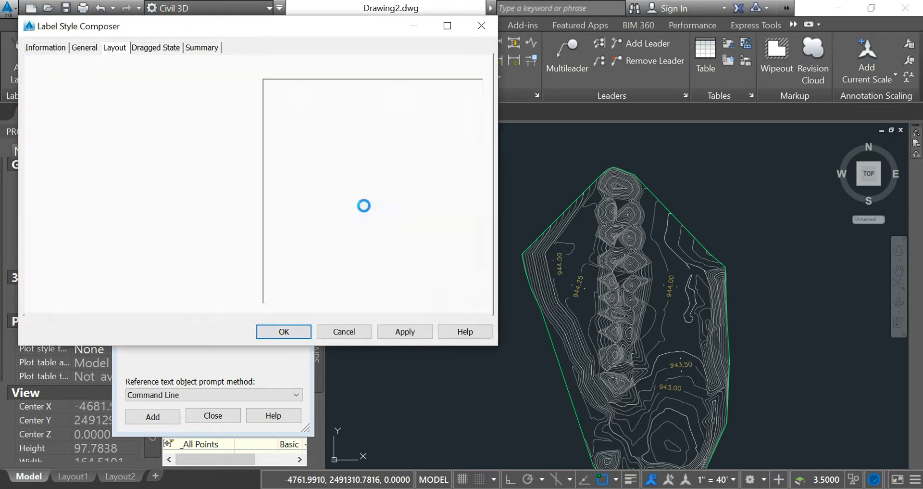
{"action": "left_click", "coordinate": [186, 191]}
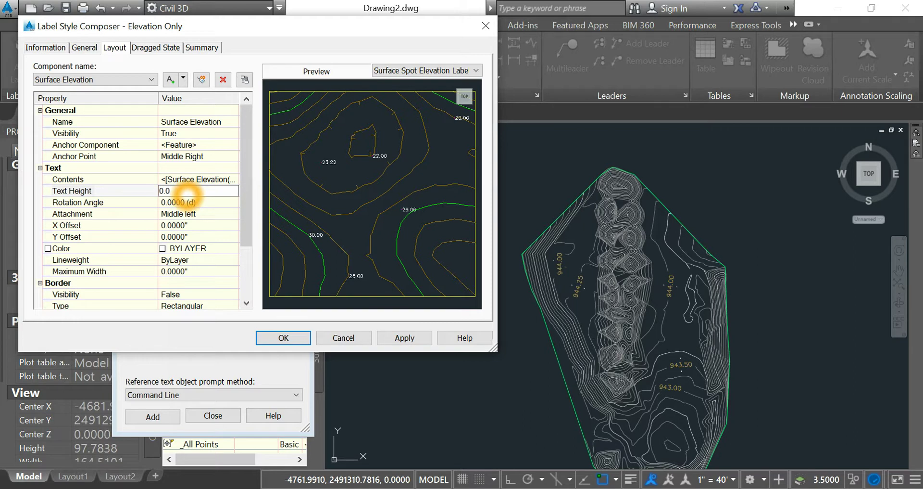
{"action": "left_click", "coordinate": [405, 337]}
{"action": "left_click", "coordinate": [285, 338]}
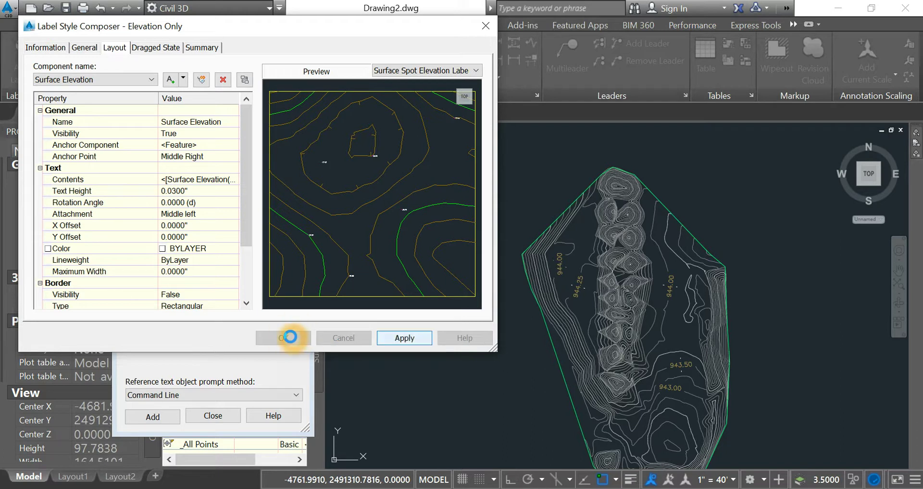
Step: Place spot elevation labels across the surface, covering the central mounds, the flatter areas on both sides and the eastern edge, and finish labelling
{"action": "left_click", "coordinate": [168, 416]}
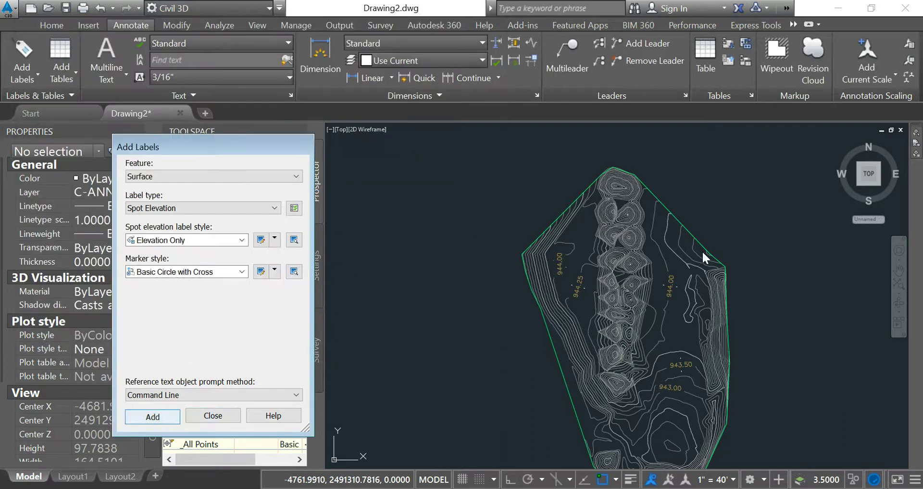
{"action": "left_click", "coordinate": [674, 245]}
{"action": "left_click", "coordinate": [583, 232]}
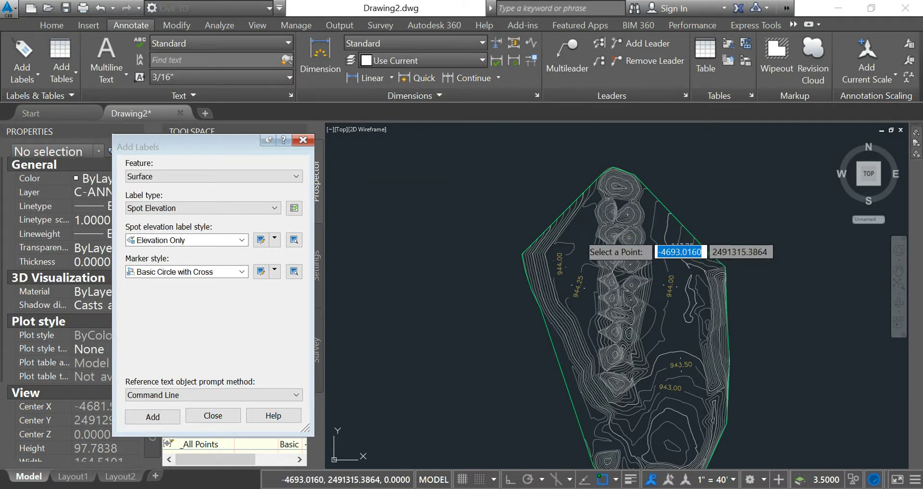
{"action": "left_click", "coordinate": [602, 279]}
{"action": "left_click", "coordinate": [632, 257]}
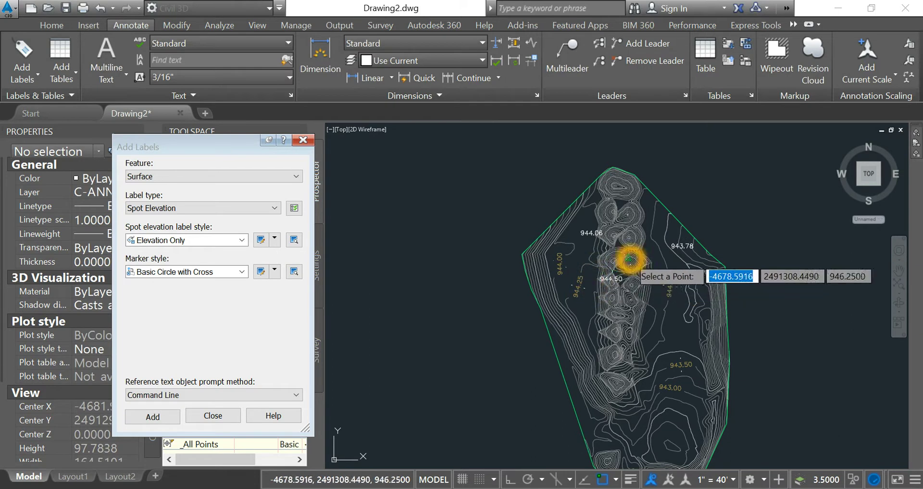
{"action": "left_click", "coordinate": [628, 234]}
{"action": "left_click", "coordinate": [619, 198]}
{"action": "left_click", "coordinate": [613, 185]}
{"action": "left_click", "coordinate": [626, 215]}
{"action": "left_click", "coordinate": [609, 213]}
{"action": "left_click", "coordinate": [682, 246]}
{"action": "left_click", "coordinate": [661, 282]}
{"action": "left_click", "coordinate": [637, 303]}
{"action": "left_click", "coordinate": [624, 322]}
{"action": "left_click", "coordinate": [597, 348]}
{"action": "left_click", "coordinate": [694, 332]}
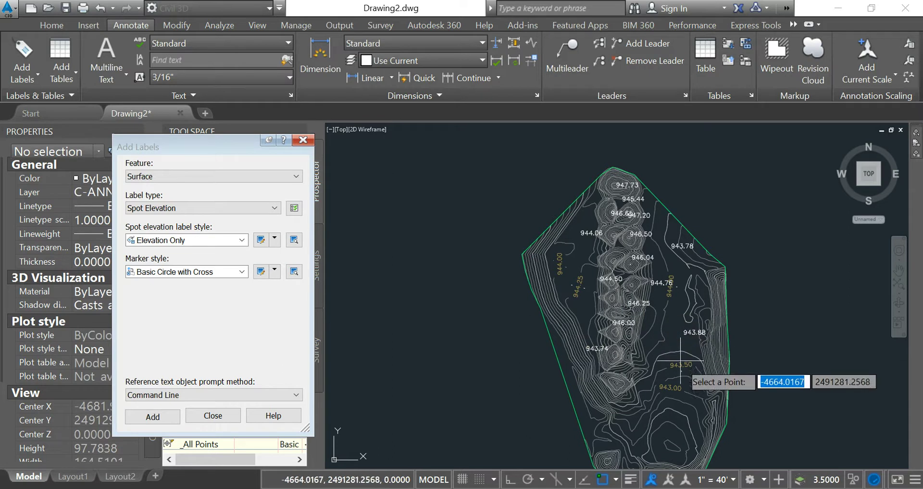
{"action": "left_click", "coordinate": [667, 400]}
{"action": "left_click", "coordinate": [738, 355]}
{"action": "left_click", "coordinate": [716, 289]}
{"action": "left_click", "coordinate": [627, 387]}
{"action": "left_click", "coordinate": [597, 396]}
{"action": "left_click", "coordinate": [217, 415]}
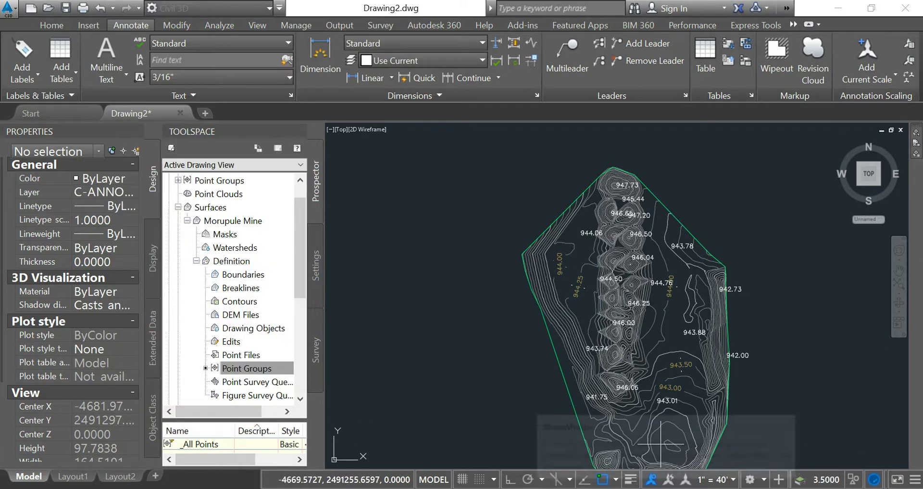
Step: Switch to the Notepad notes, highlight "Export surface dwg file to dxf" in item 6, and return to Civil 3D
{"action": "key", "text": "alt+Tab"}
{"action": "left_click_drag", "start_coordinate": [635, 303], "coordinate": [460, 304]}
{"action": "left_click", "coordinate": [808, 136]}
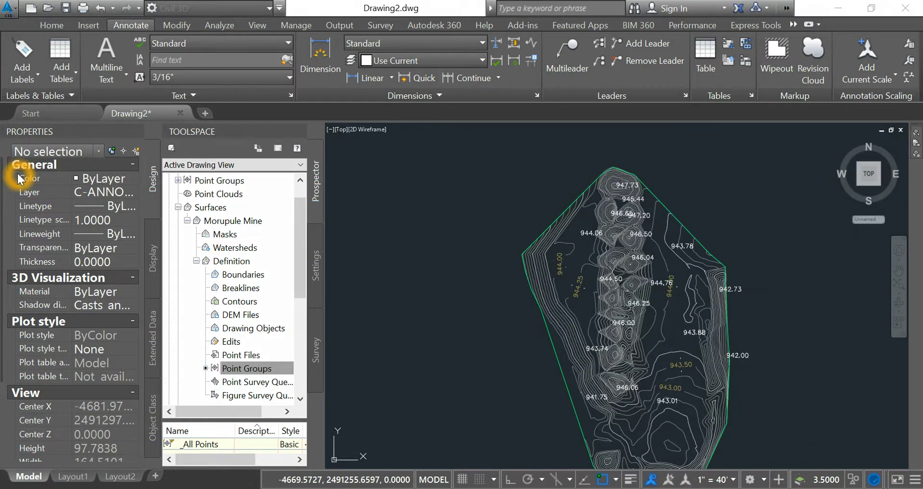
Step: Start exporting the drawing to DXF 2013 format and choose the Land Survey folder in Documents as the destination
{"action": "mouse_move", "coordinate": [52, 220]}
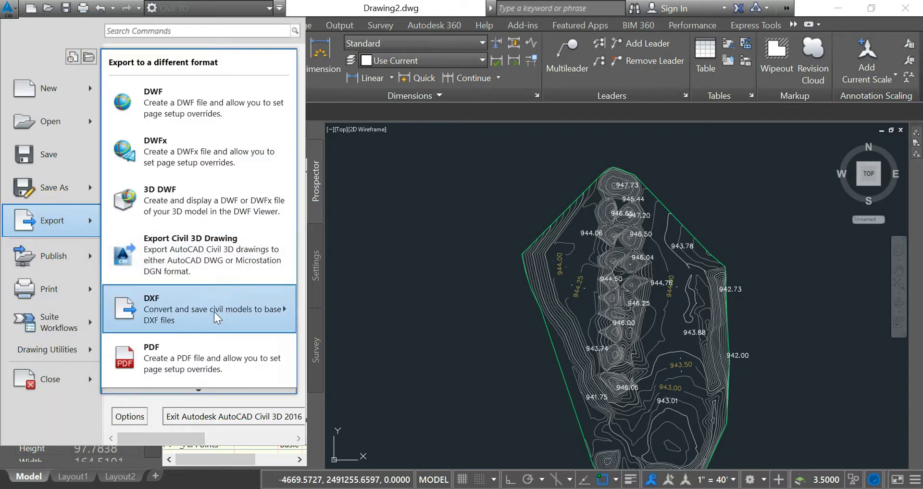
{"action": "mouse_move", "coordinate": [215, 312]}
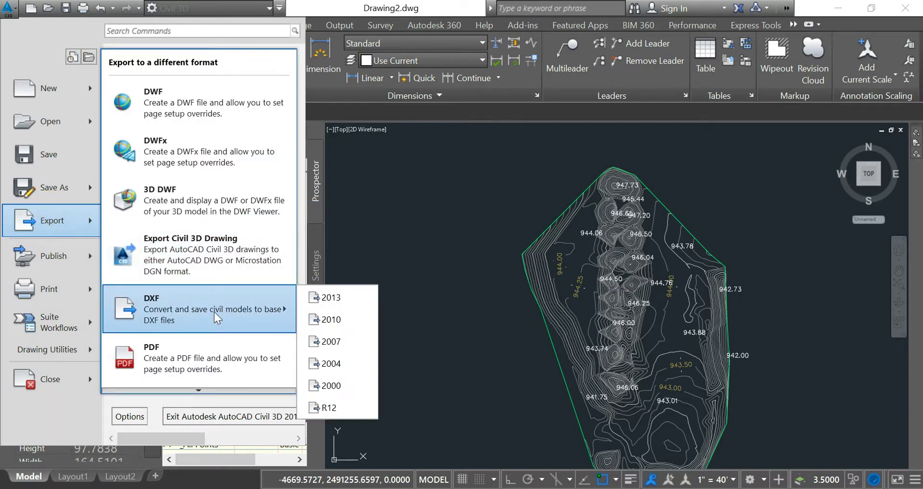
{"action": "left_click", "coordinate": [322, 299]}
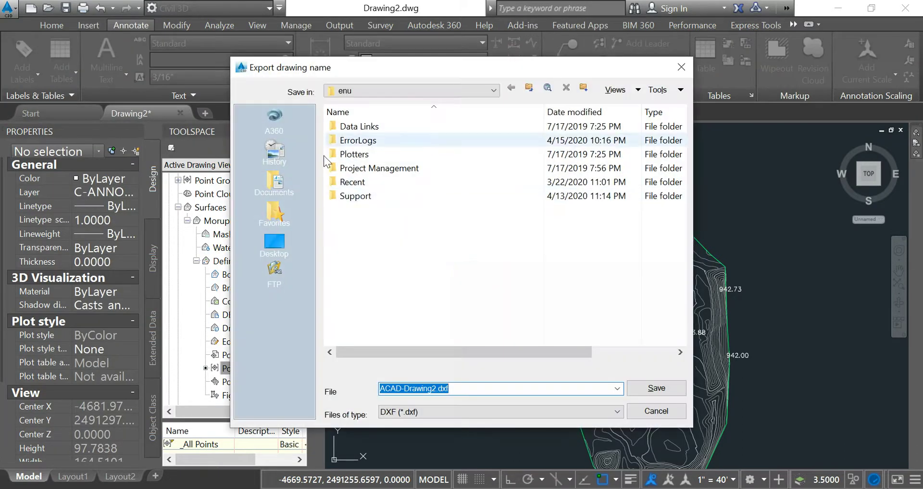
{"action": "left_click", "coordinate": [272, 187]}
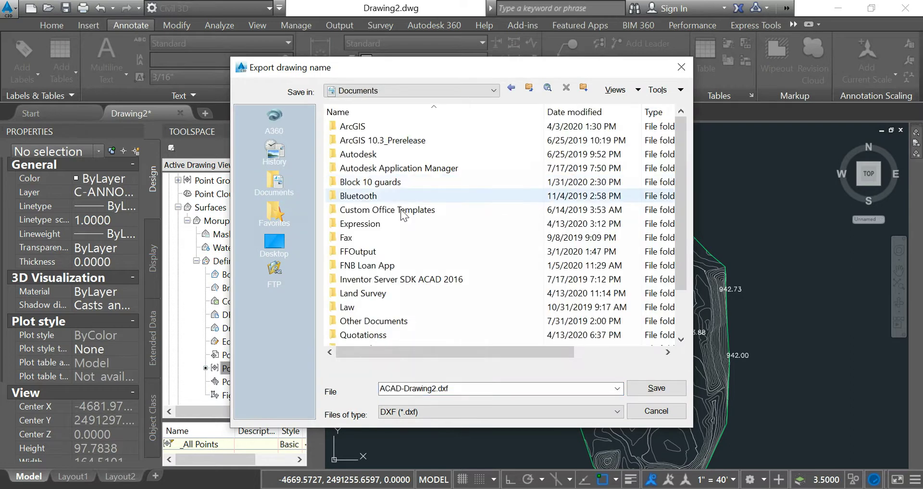
{"action": "left_click", "coordinate": [387, 294]}
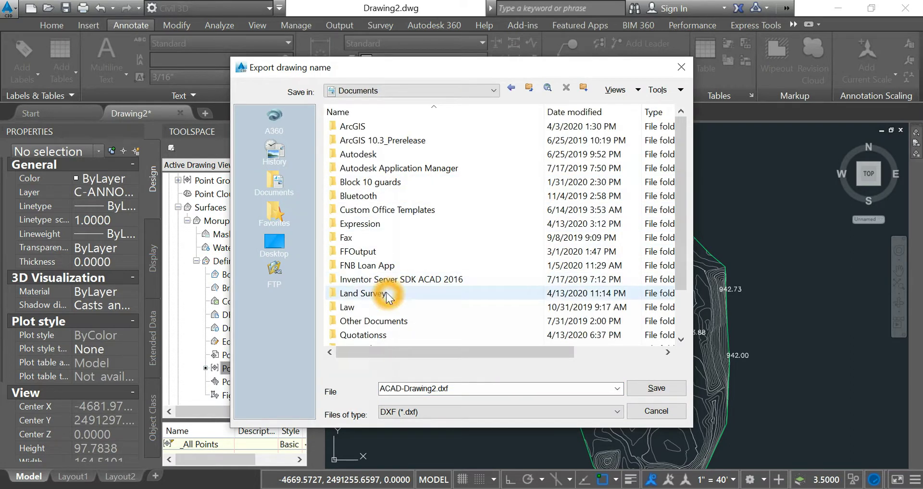
{"action": "double_click", "coordinate": [387, 294]}
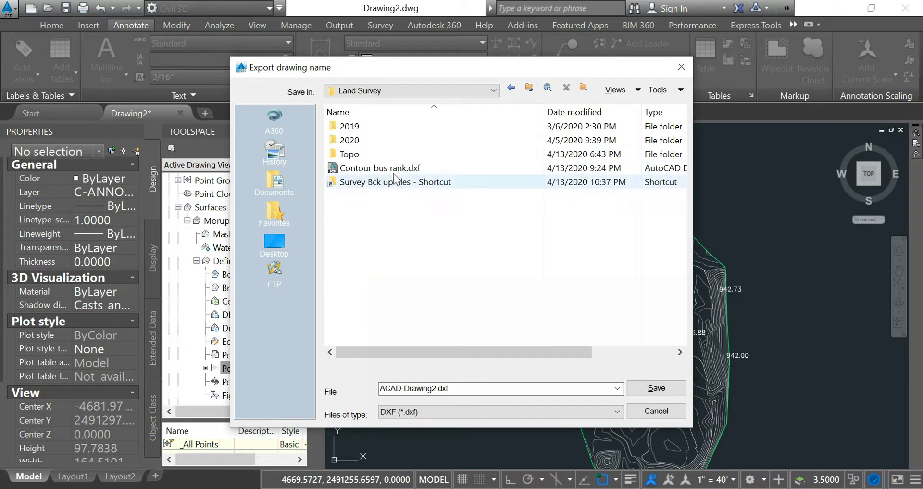
Step: Name the DXF export file Contours, save it, and dismiss the resulting message
{"action": "left_click_drag", "start_coordinate": [381, 388], "coordinate": [457, 388]}
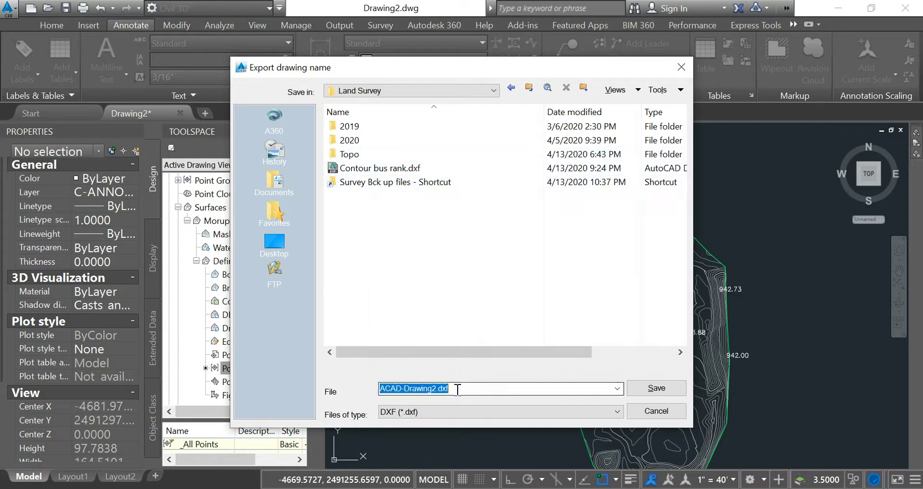
{"action": "type", "text": "C"}
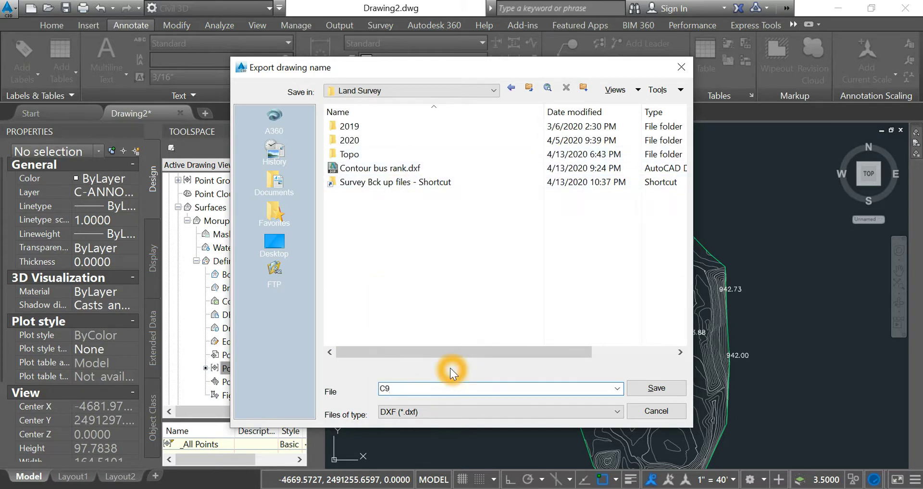
{"action": "type", "text": "ont"}
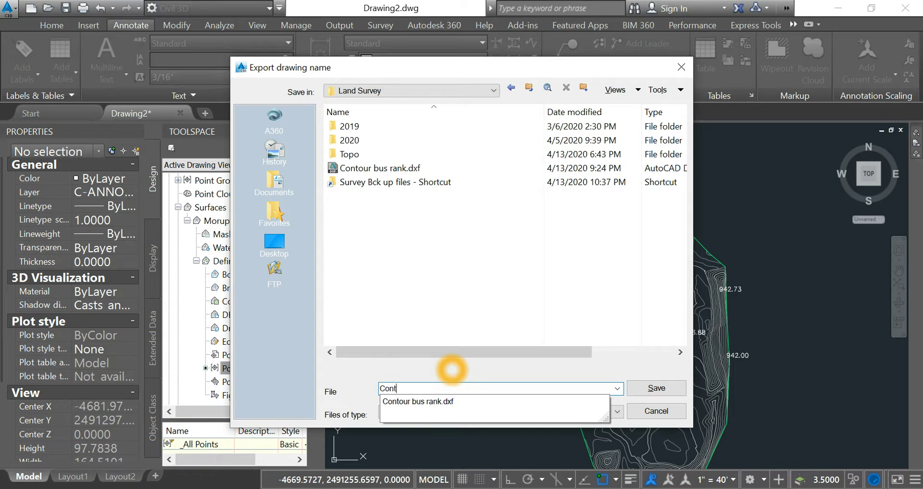
{"action": "type", "text": "ours"}
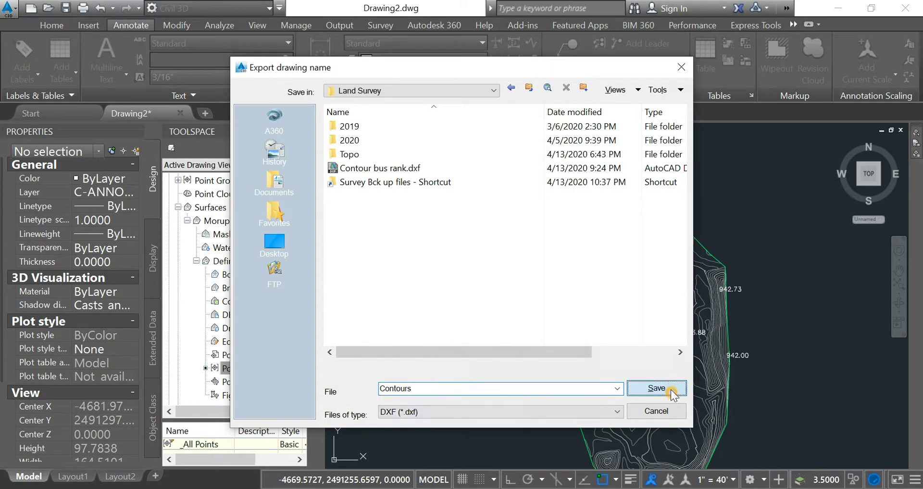
{"action": "left_click", "coordinate": [657, 388]}
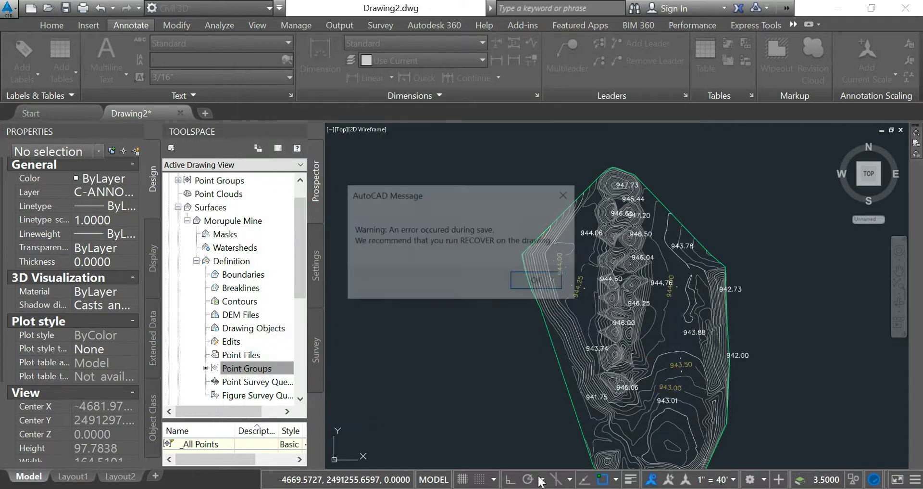
{"action": "left_click", "coordinate": [547, 278]}
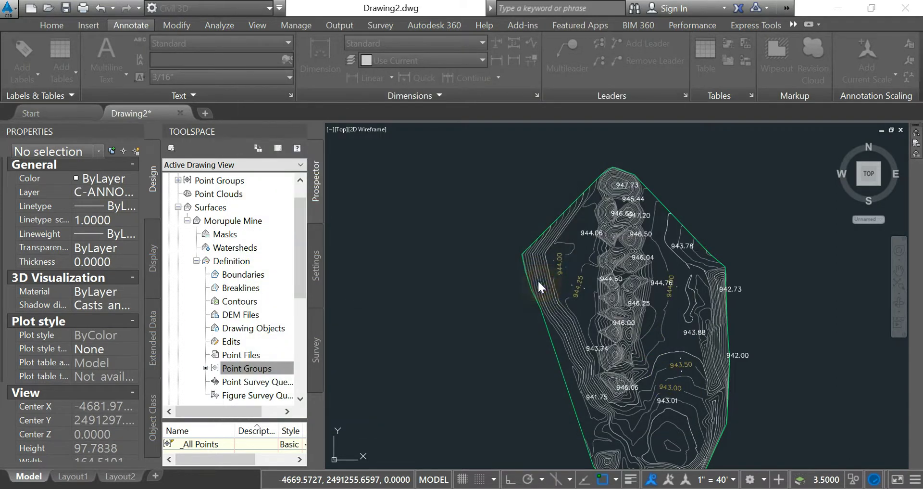
{"action": "left_click", "coordinate": [511, 396]}
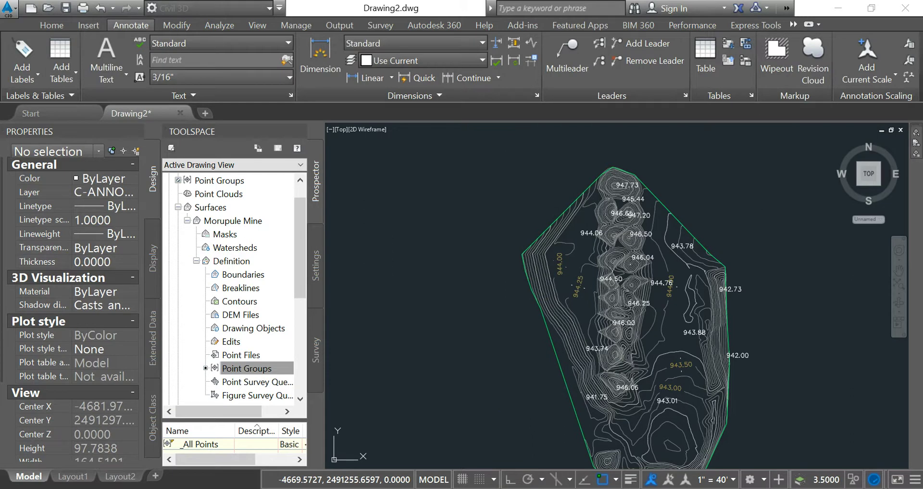
Step: Switch to the Notepad notes, highlight "Overlay the file into the topographic map" in item 7, and return to Civil 3D
{"action": "mouse_move", "coordinate": [481, 488]}
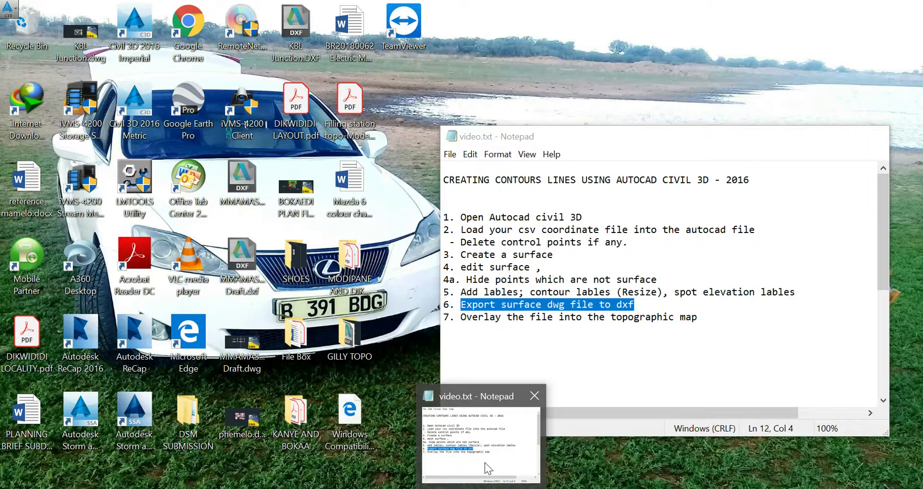
{"action": "left_click", "coordinate": [485, 461]}
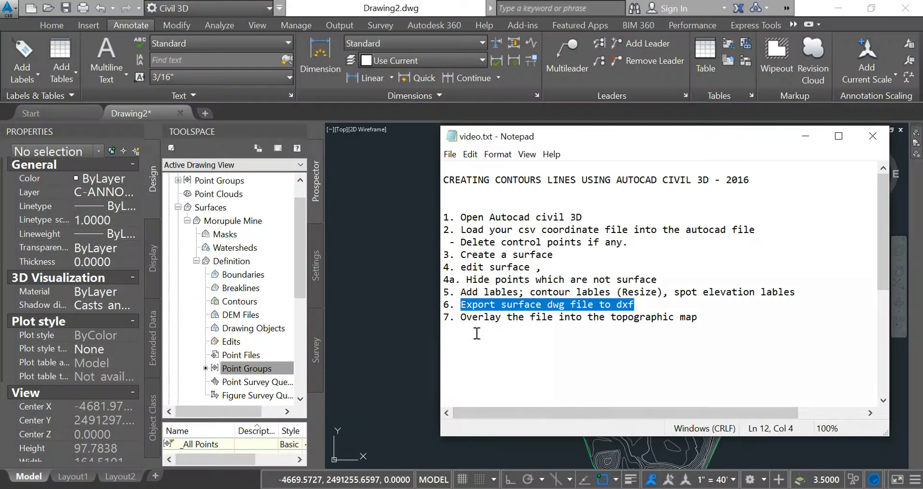
{"action": "left_click_drag", "start_coordinate": [697, 316], "coordinate": [456, 314]}
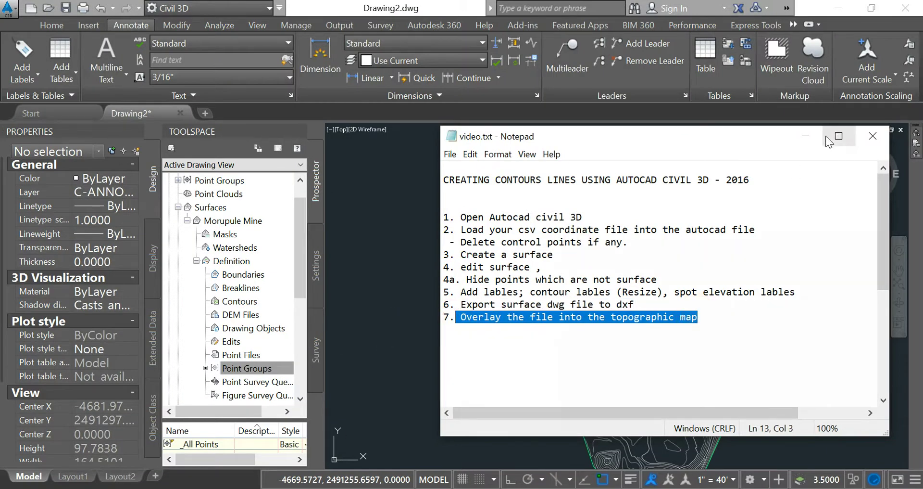
{"action": "left_click", "coordinate": [805, 139]}
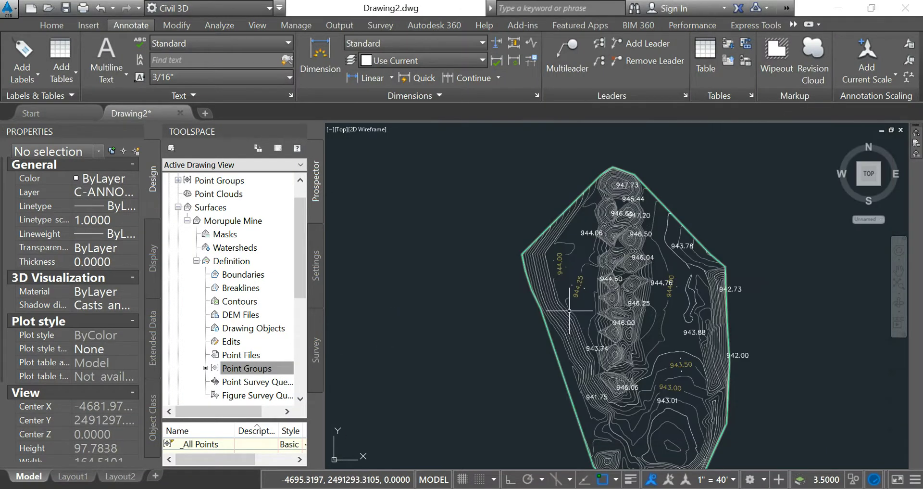
Step: Switch to File Explorer, browse to the Land Survey folder in Documents, and open Contours.dxf in Civil 3D
{"action": "mouse_move", "coordinate": [374, 487]}
{"action": "mouse_move", "coordinate": [297, 461]}
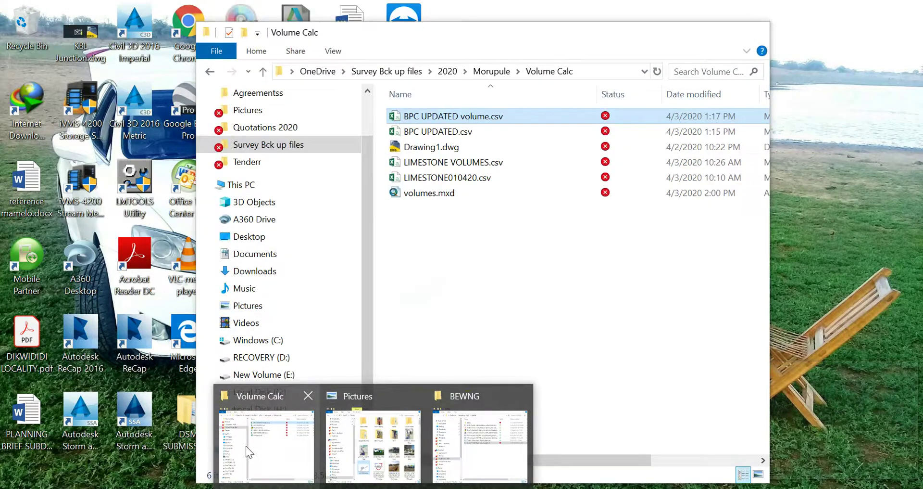
{"action": "left_click", "coordinate": [267, 447]}
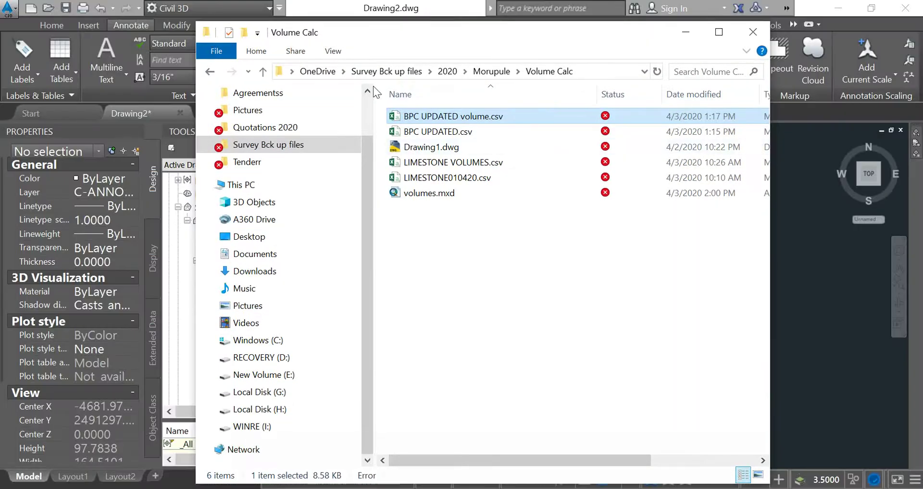
{"action": "left_click", "coordinate": [238, 254]}
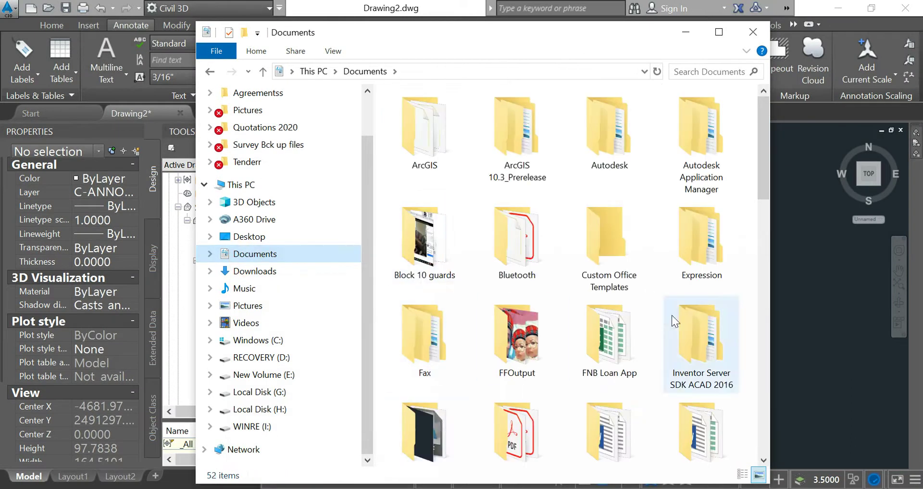
{"action": "scroll", "coordinate": [644, 336], "scroll_direction": "down", "scroll_amount": 2}
{"action": "double_click", "coordinate": [452, 324]}
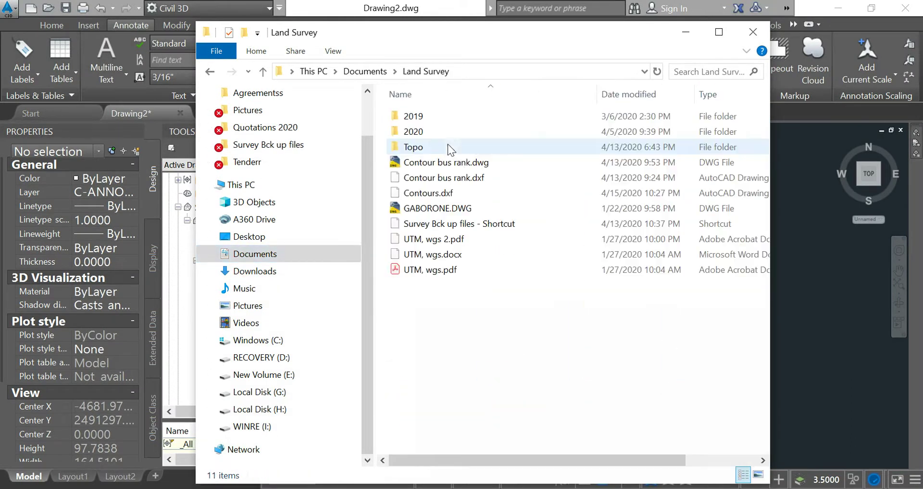
{"action": "left_click", "coordinate": [447, 193]}
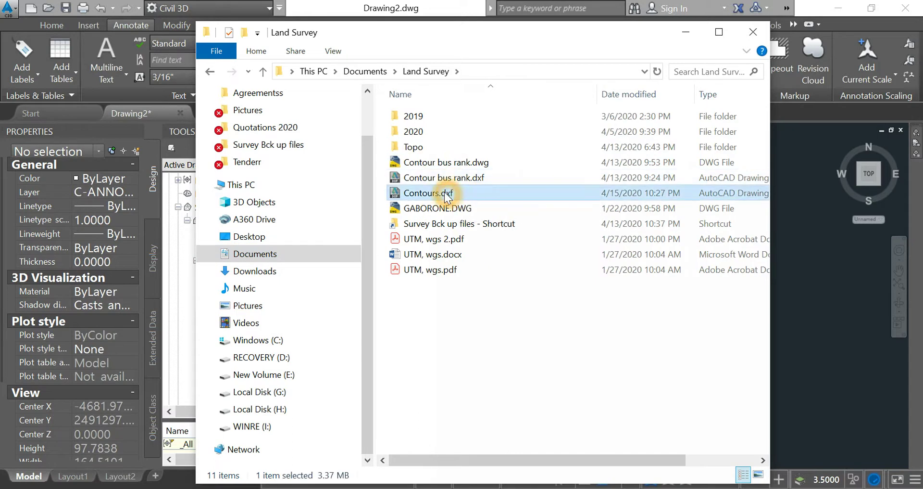
{"action": "double_click", "coordinate": [496, 195]}
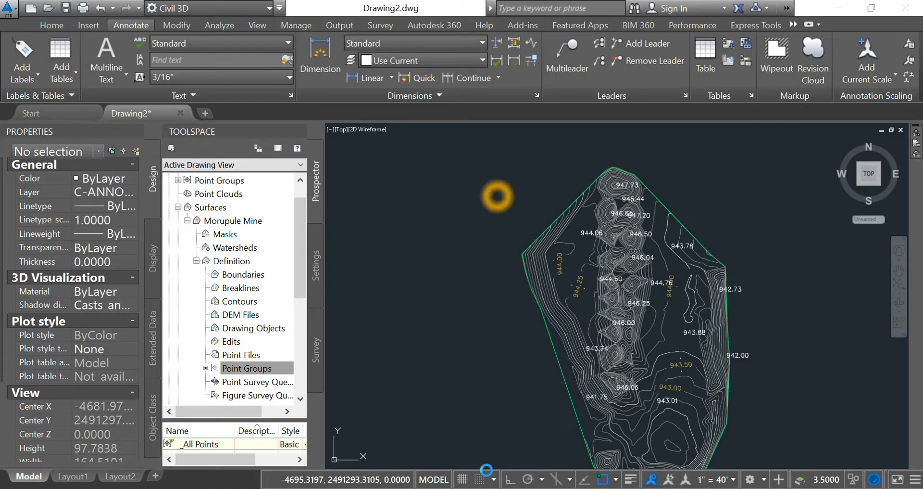
Step: Switch to the Notepad notes and add the line "This were contours of a stock pile." below item 7
{"action": "key", "text": "alt+Tab"}
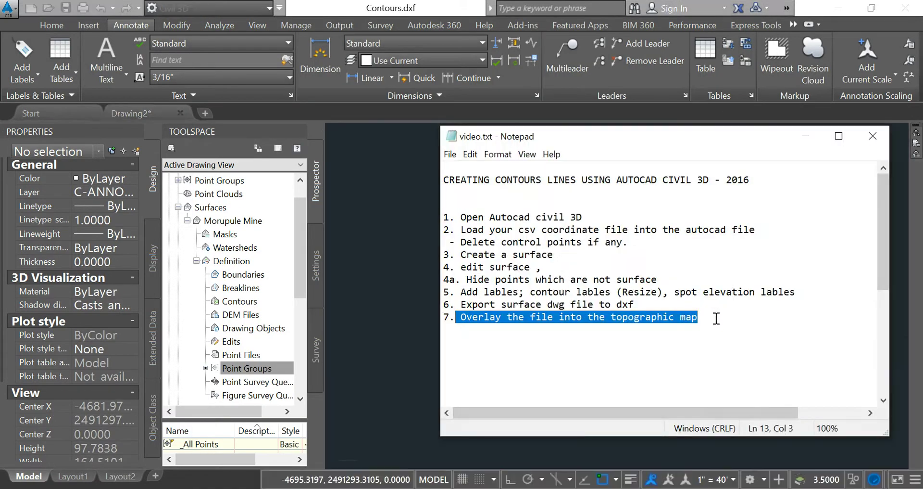
{"action": "left_click", "coordinate": [693, 317]}
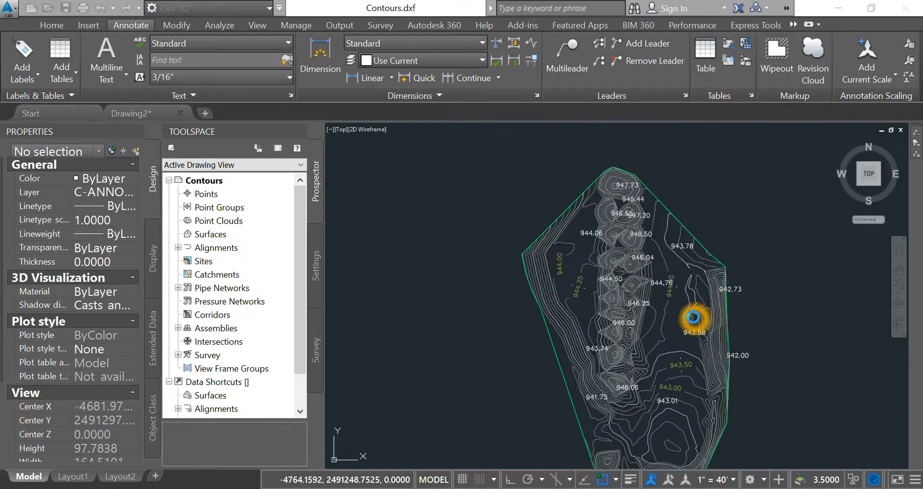
{"action": "key", "text": "alt+Tab"}
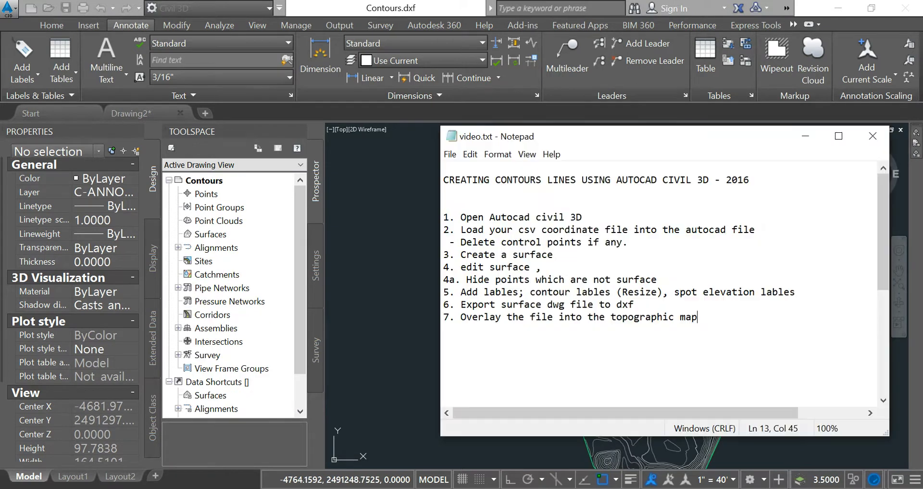
{"action": "left_click", "coordinate": [717, 315]}
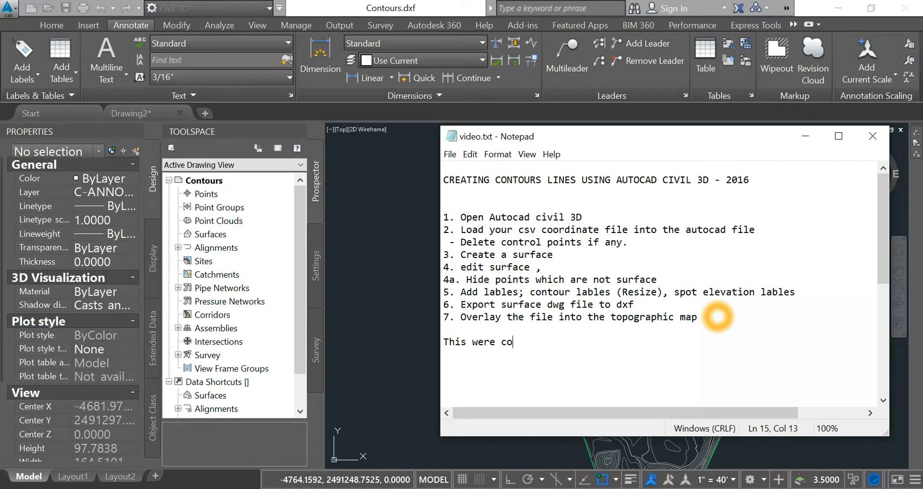
{"action": "type", "text": "ours "}
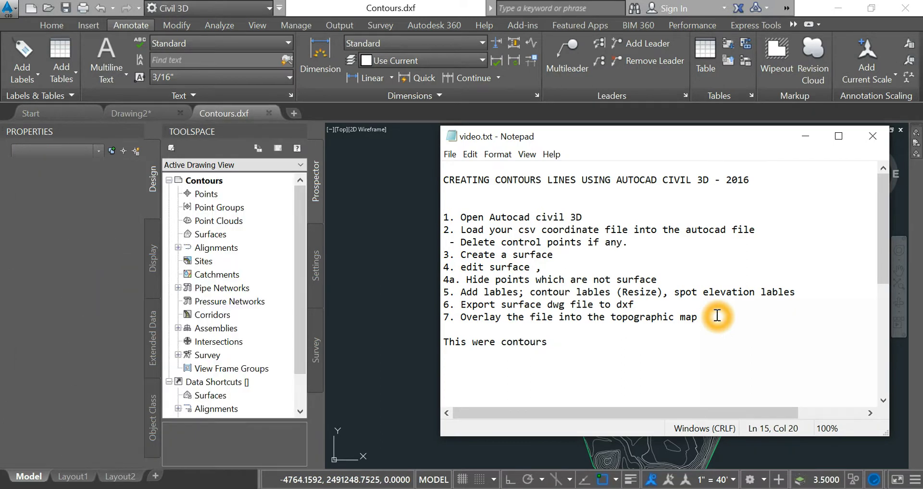
{"action": "type", "text": "of a stock pile."}
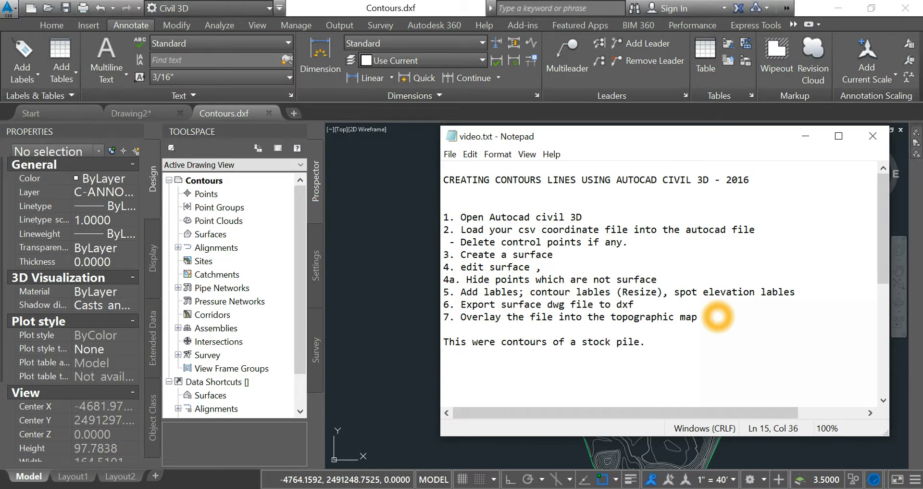
{"action": "left_click", "coordinate": [554, 377]}
{"action": "left_click", "coordinate": [553, 373]}
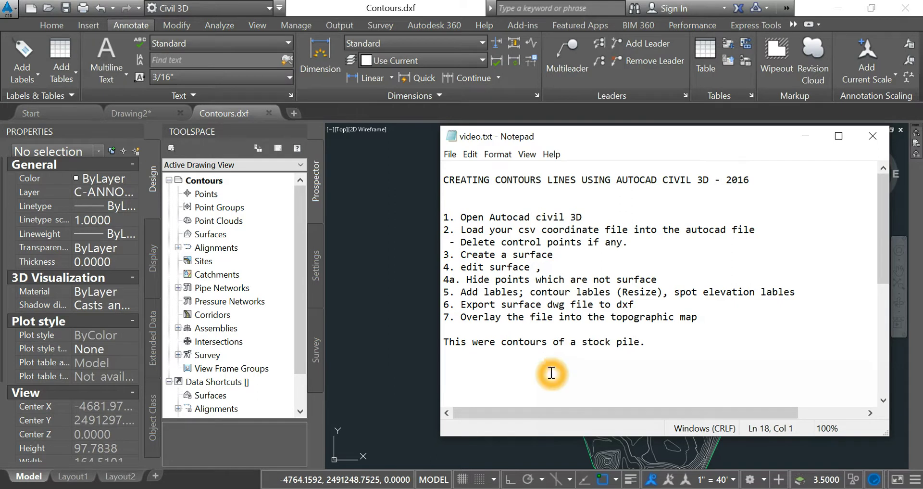